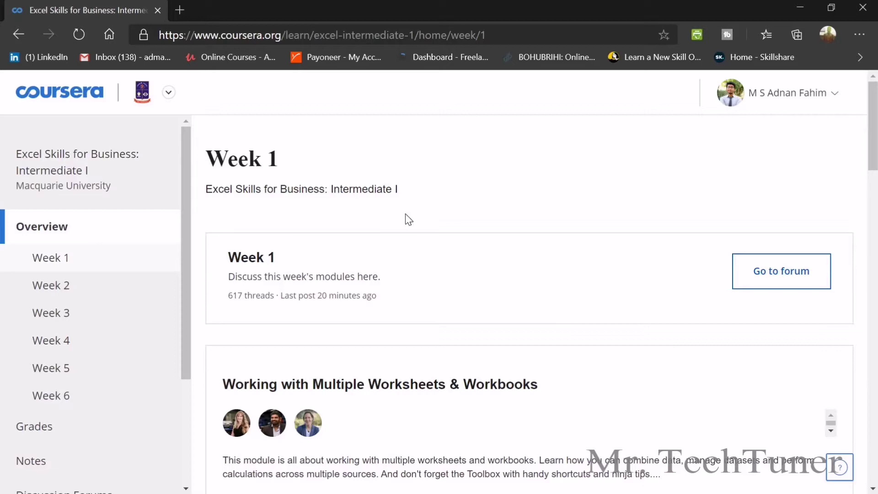
Look through the Week 1 module outline, from its key concepts to the practice videos, quizzes and challenges.
scroll(405, 219, "down", 5)
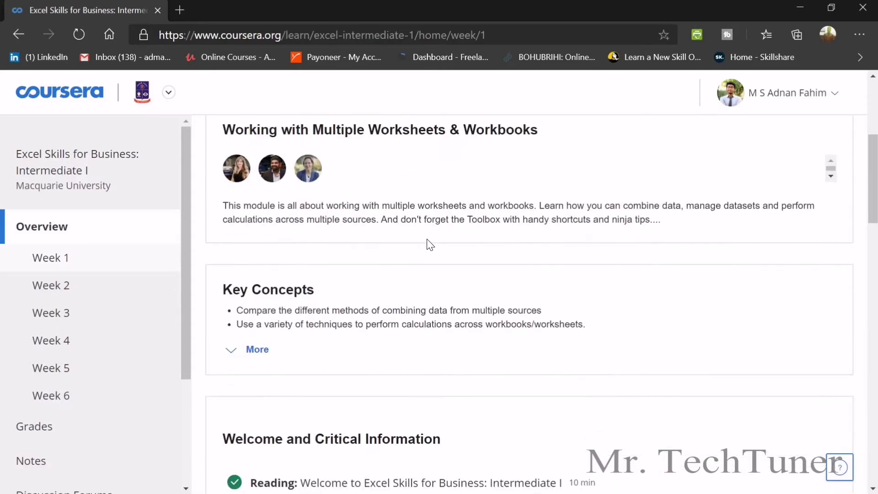
scroll(427, 242, "up", 3)
scroll(427, 240, "down", 2)
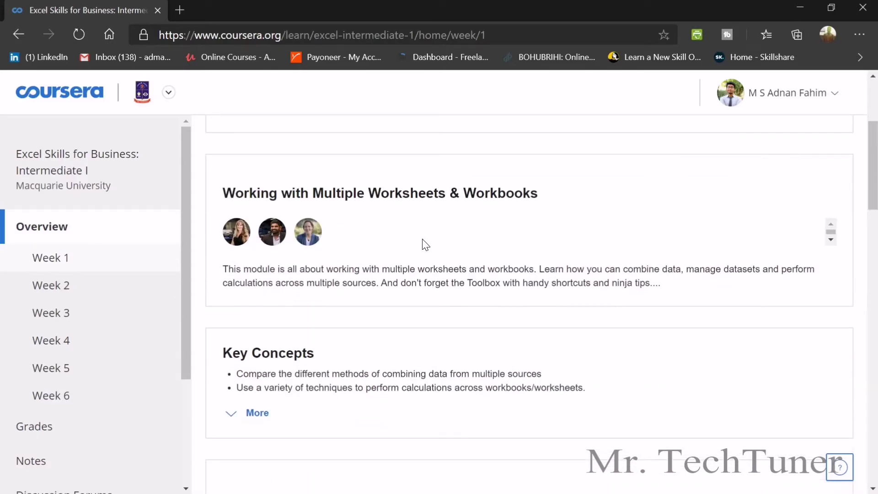
scroll(418, 218, "down", 1)
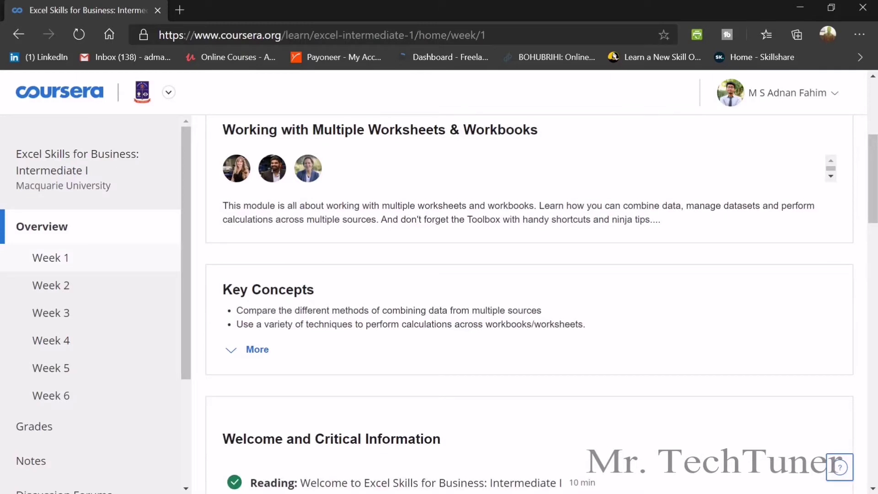
scroll(486, 196, "down", 4)
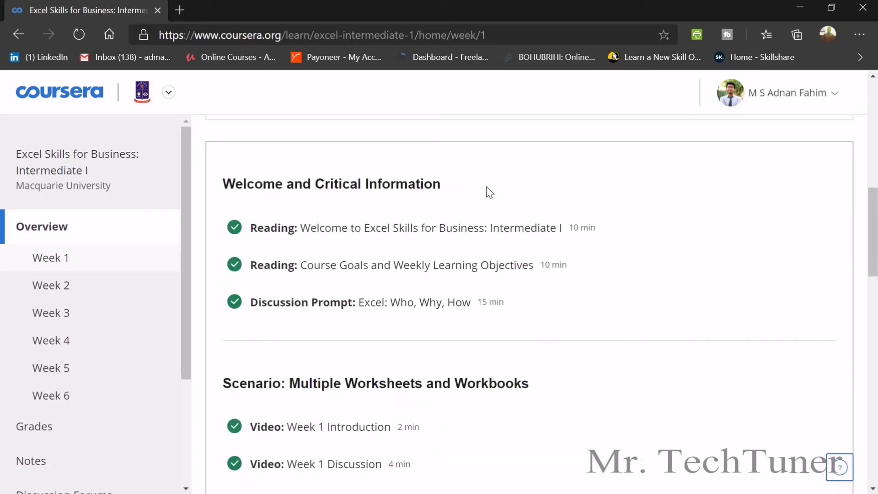
scroll(435, 260, "down", 3)
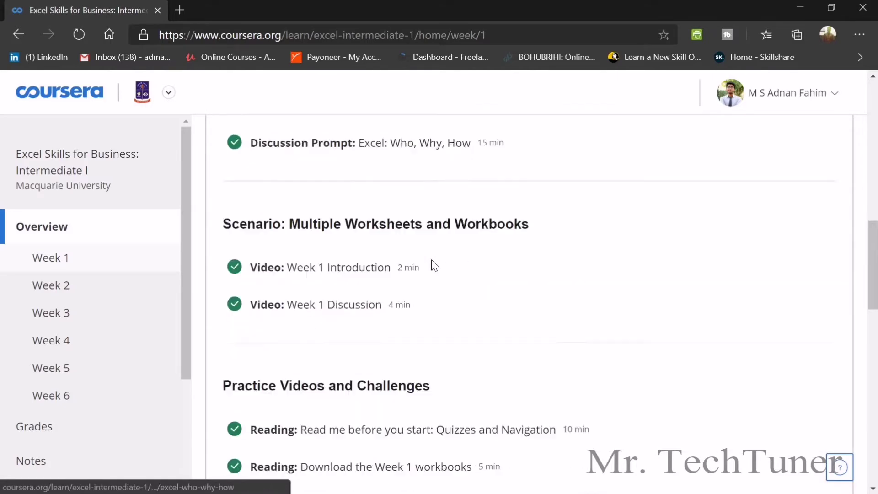
scroll(434, 261, "down", 7)
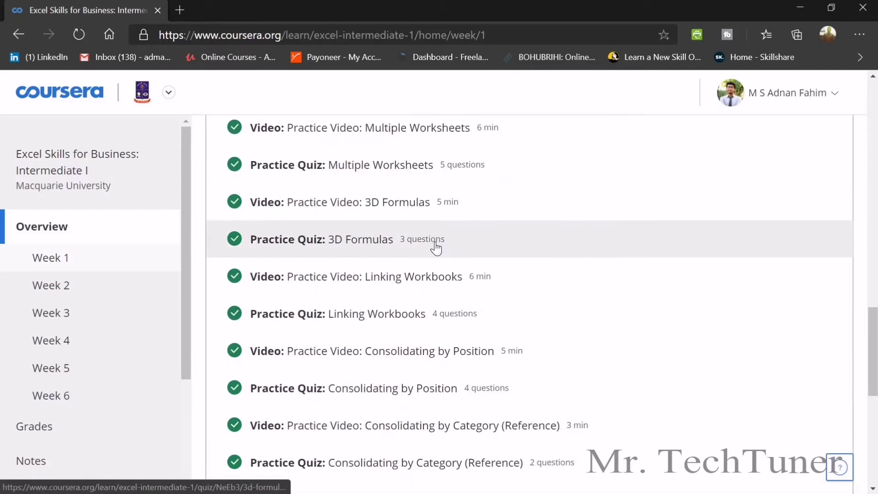
scroll(436, 248, "up", 6)
scroll(435, 248, "down", 8)
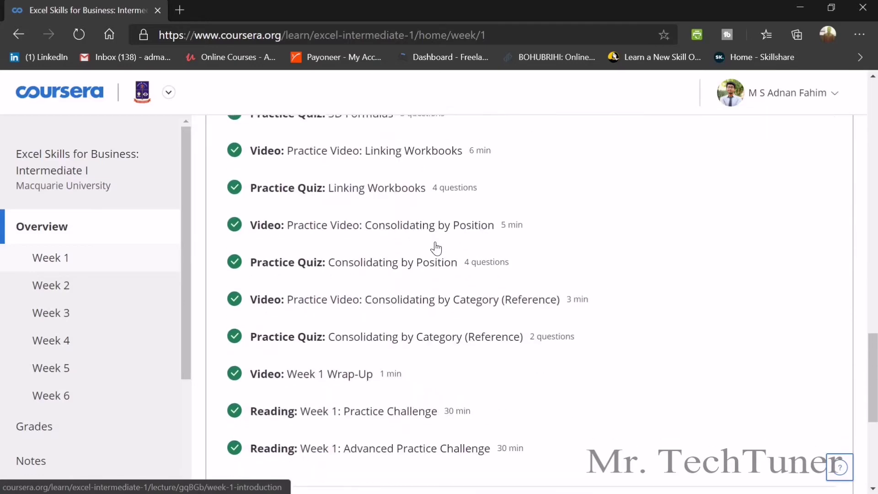
scroll(435, 247, "down", 6)
scroll(433, 244, "up", 12)
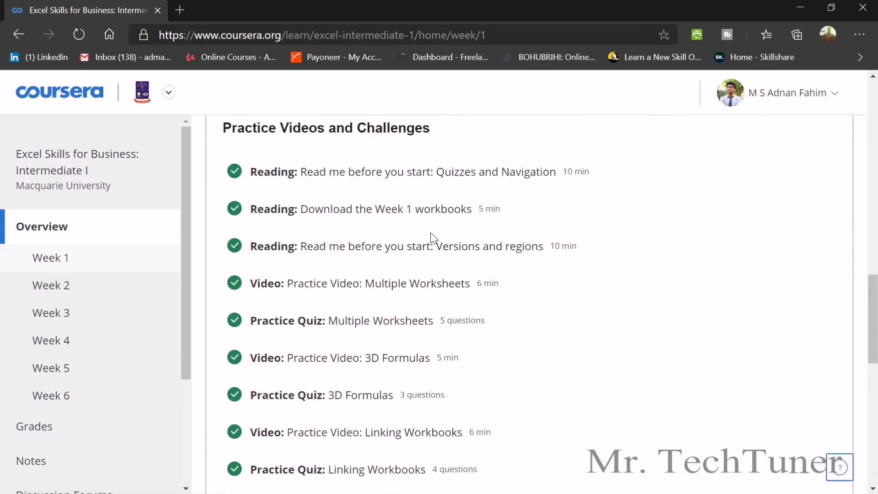
scroll(432, 236, "up", 4)
scroll(431, 235, "down", 3)
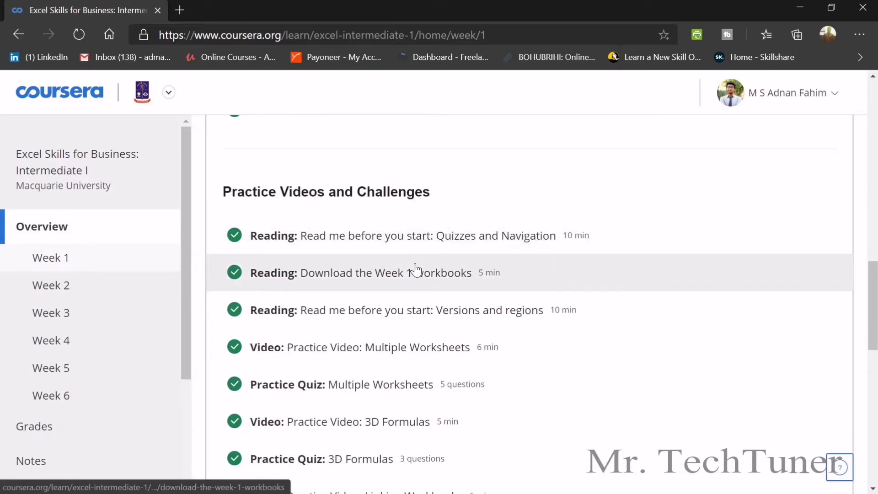
Open the feedback for the Multiple Worksheets practice quiz in the Practice Videos and Challenges section.
scroll(460, 316, "down", 3)
left_click(417, 252)
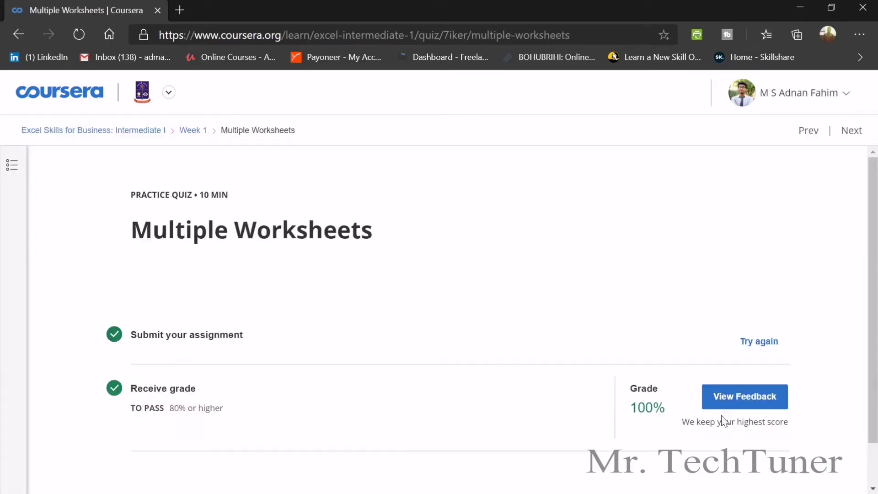
left_click(733, 399)
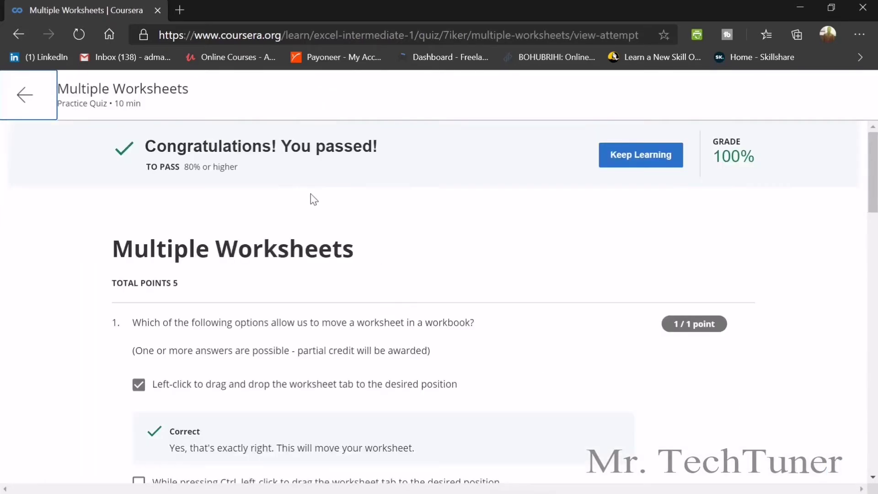
Review question 1 on moving a worksheet within a workbook, highlighting the question text and checking each marked answer.
scroll(311, 197, "down", 2)
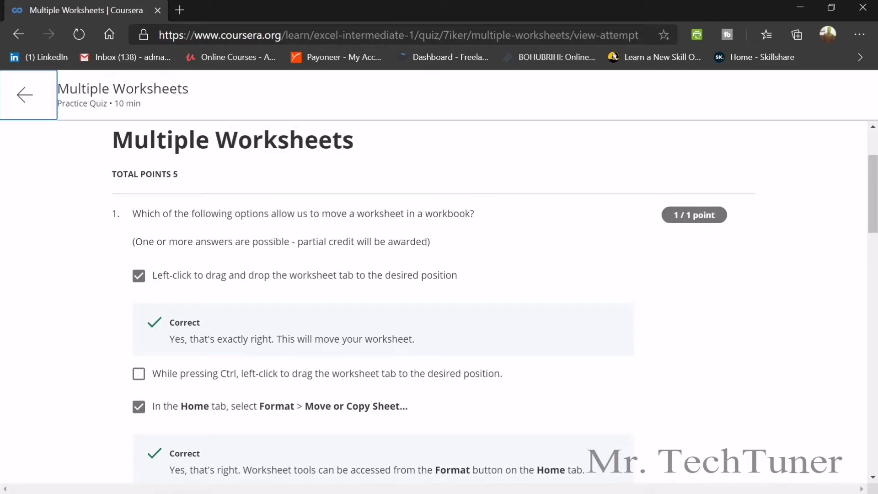
scroll(239, 280, "down", 1)
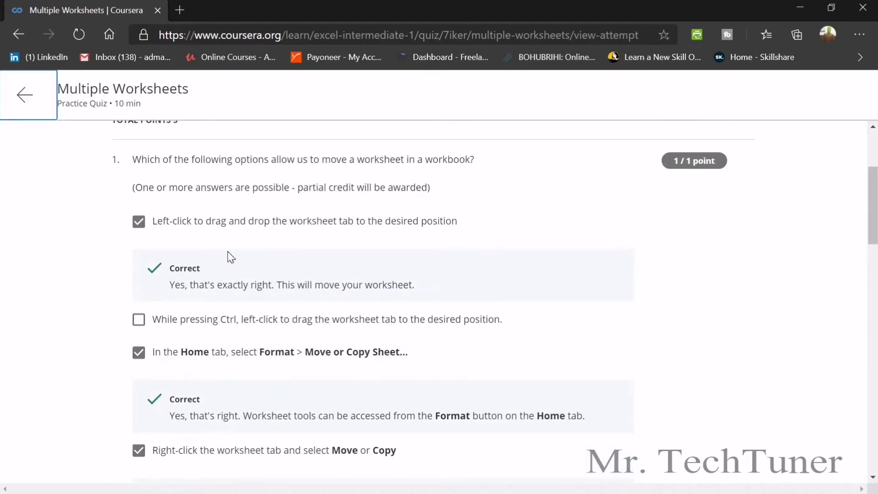
scroll(225, 241, "up", 1)
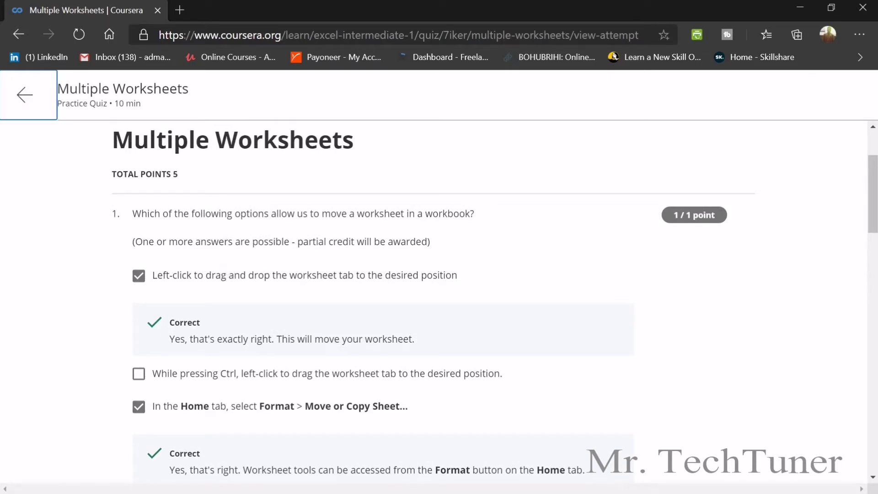
left_click_drag(132, 213, 475, 214)
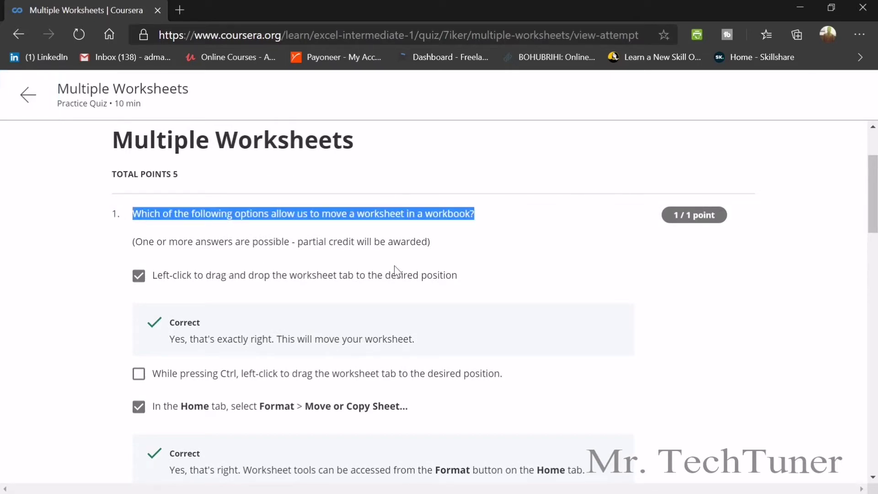
scroll(260, 314, "down", 1)
left_click(238, 357)
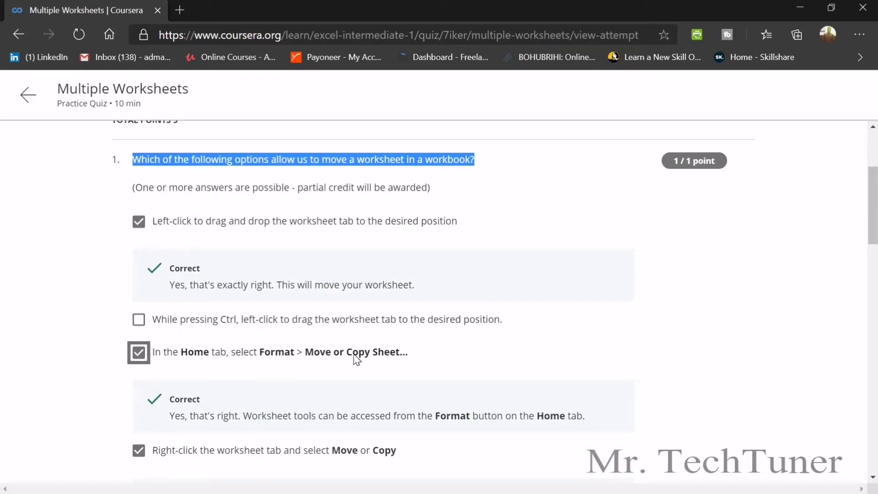
scroll(374, 352, "down", 1)
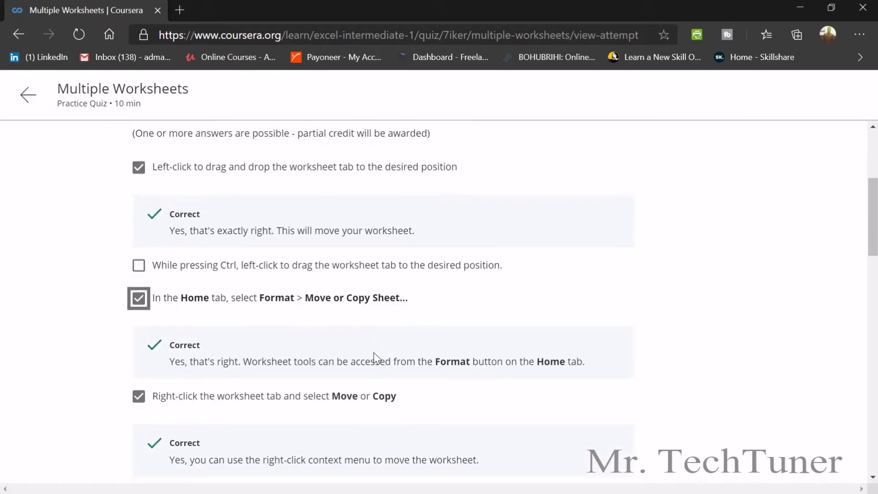
left_click(346, 397)
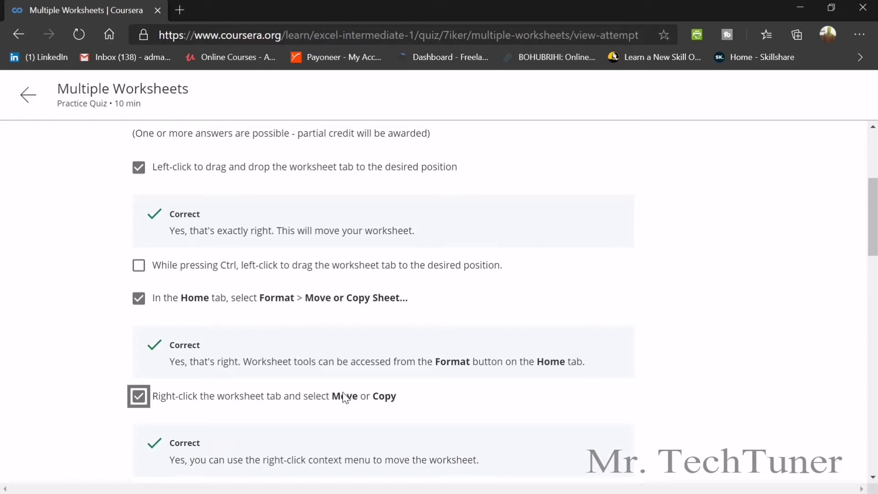
Review questions 2 and 3, on undoing a sheet deletion and on where a new worksheet is added.
scroll(345, 396, "down", 3)
scroll(345, 396, "down", 3)
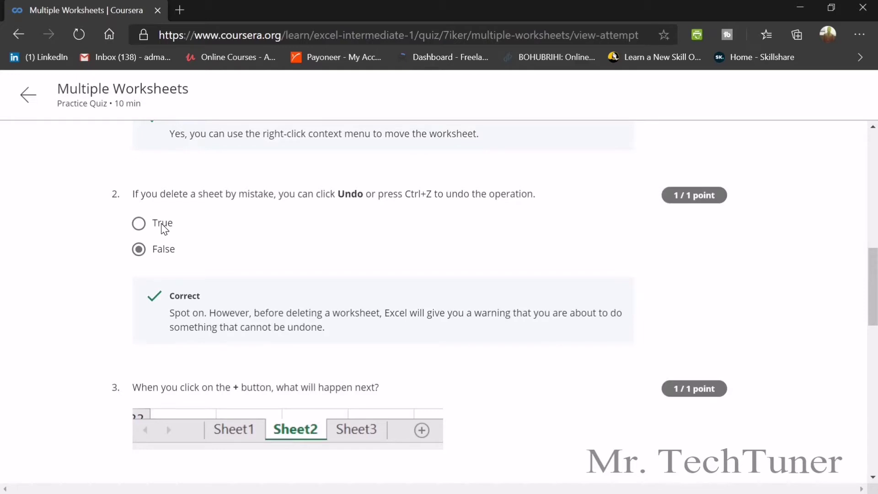
scroll(162, 225, "down", 5)
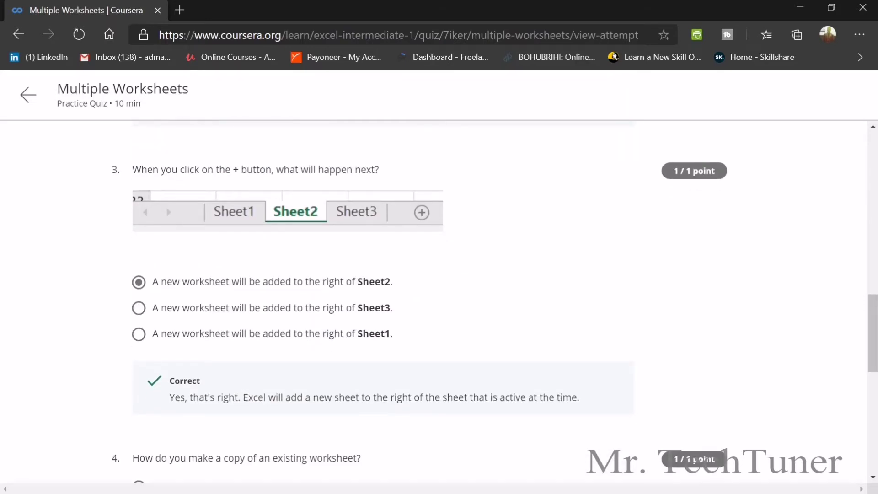
left_click(270, 285)
Review questions 4 and 5, on copying an existing worksheet and on changes made to grouped sheets.
scroll(270, 285, "down", 5)
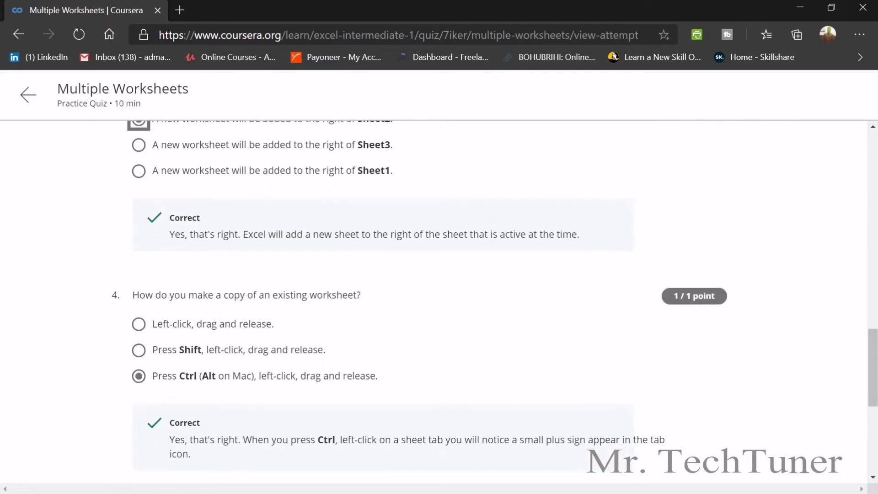
scroll(247, 302, "down", 1)
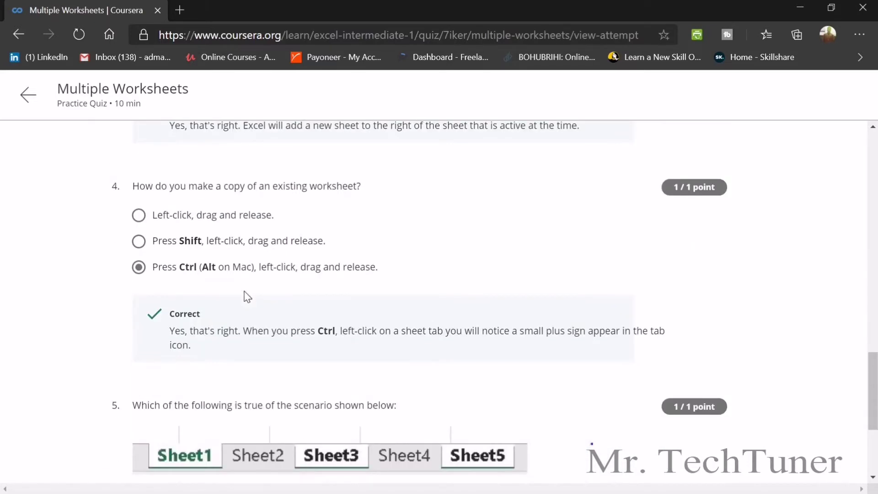
left_click(182, 270)
scroll(181, 272, "down", 1)
scroll(188, 272, "down", 3)
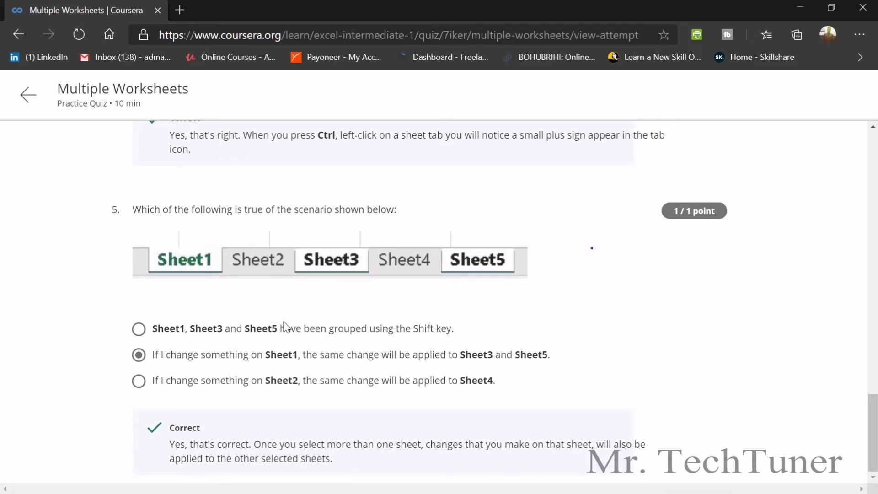
left_click(192, 359)
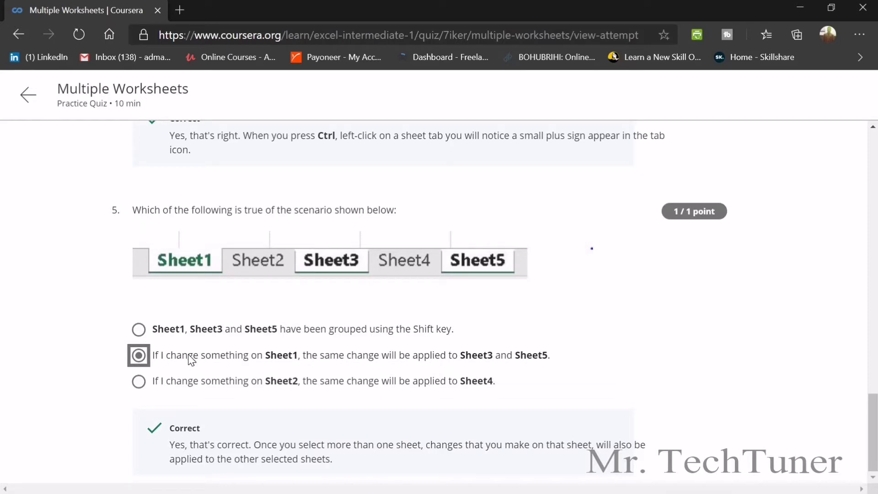
Leave the quiz feedback, return to Week 1 and open the feedback for the 3D Formulas practice quiz.
left_click(28, 95)
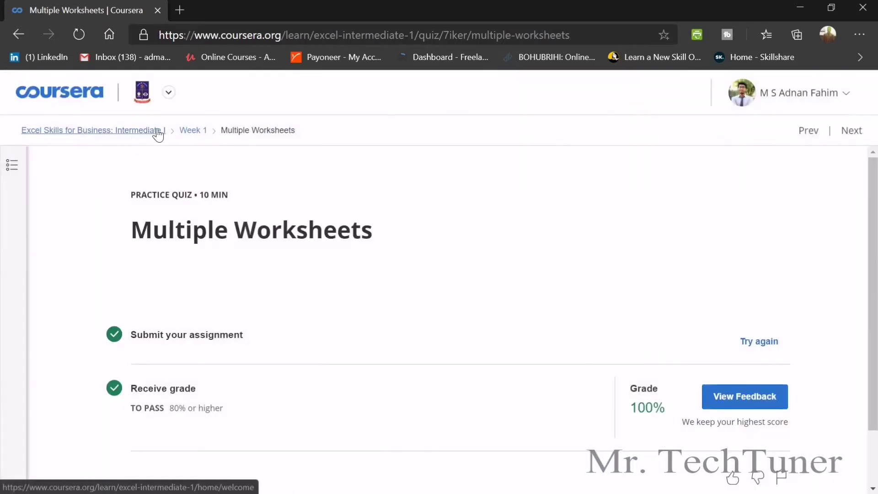
left_click(193, 131)
scroll(264, 179, "down", 6)
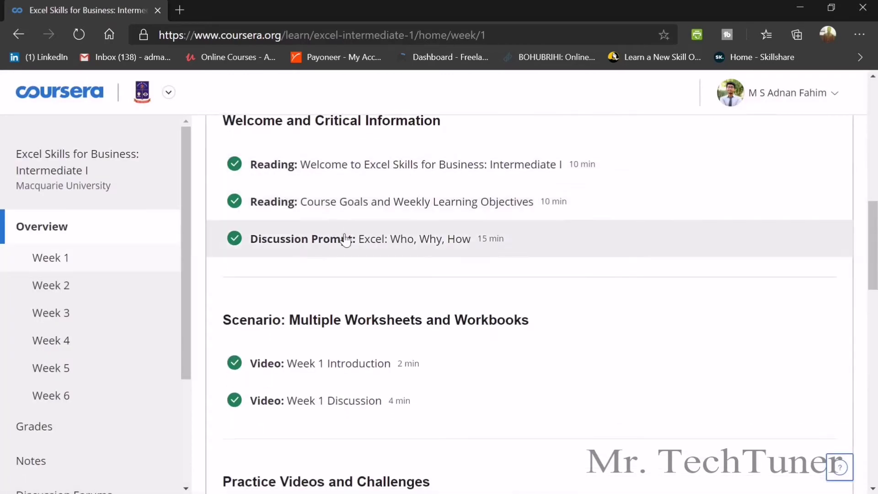
scroll(346, 240, "down", 7)
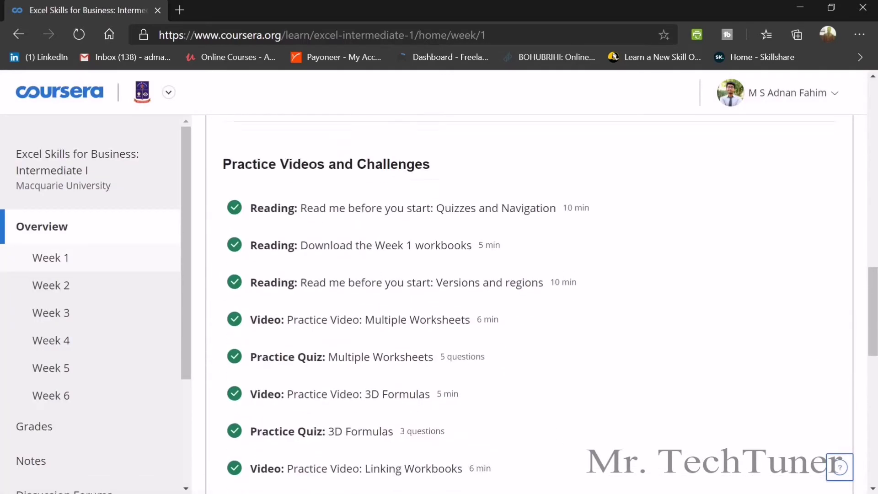
scroll(379, 373, "down", 1)
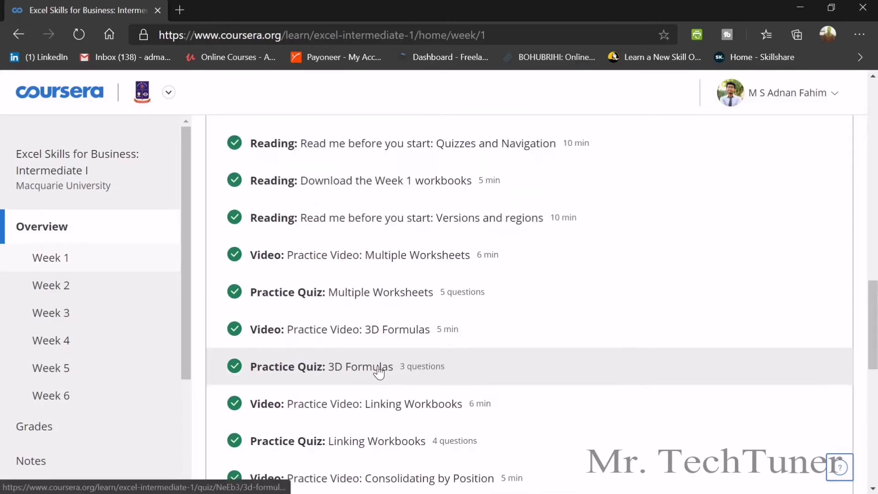
left_click(378, 372)
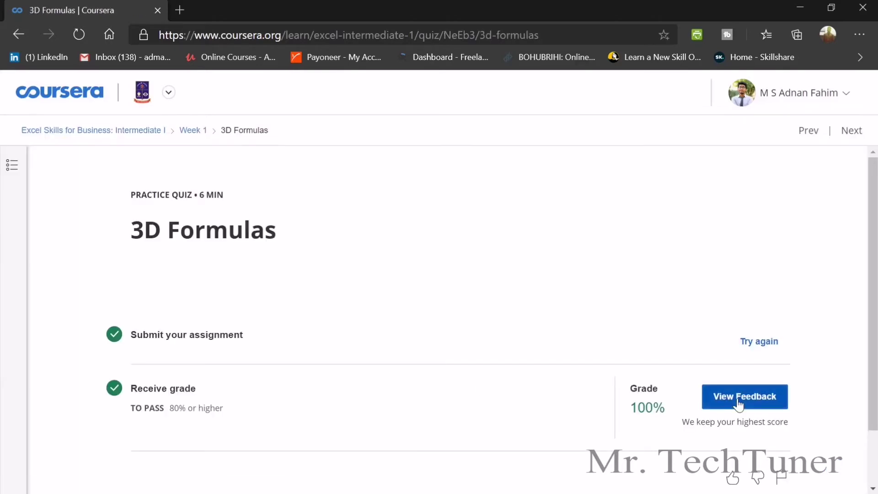
left_click(737, 402)
Review question 1 on which SUM formula gives 800, highlighting the note about empty cells and checking the marked answer.
scroll(117, 224, "down", 3)
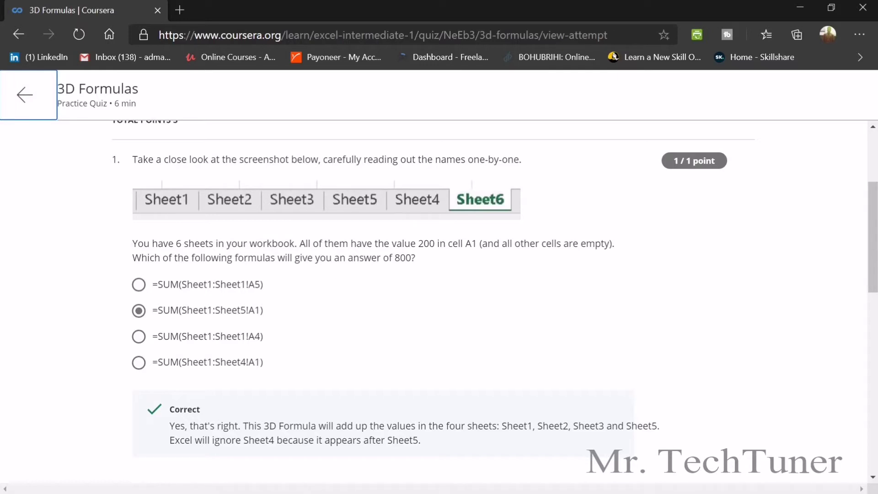
left_click_drag(487, 244, 633, 247)
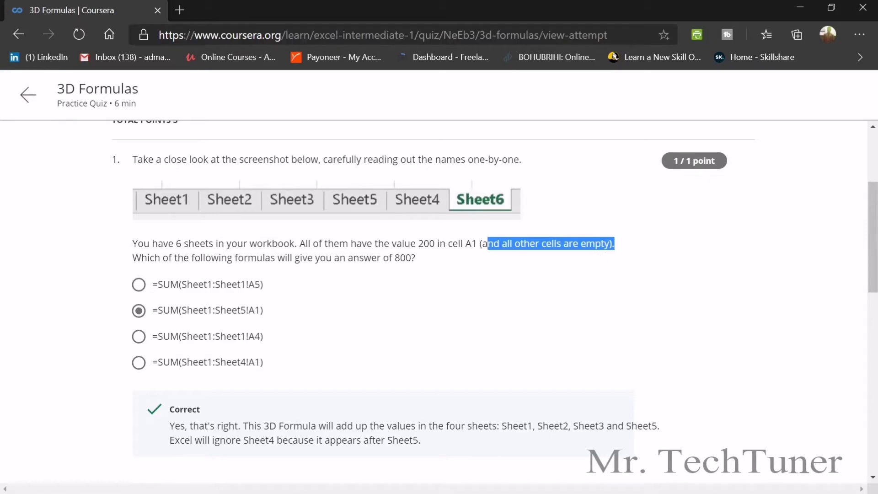
left_click(207, 310)
Examine question 2, highlighting =SUM(Sheet2:Sheet5!A1) and the formula adding Sheet2, Sheet3 and Sheet5 to compare them.
scroll(373, 312, "down", 5)
scroll(372, 315, "down", 1)
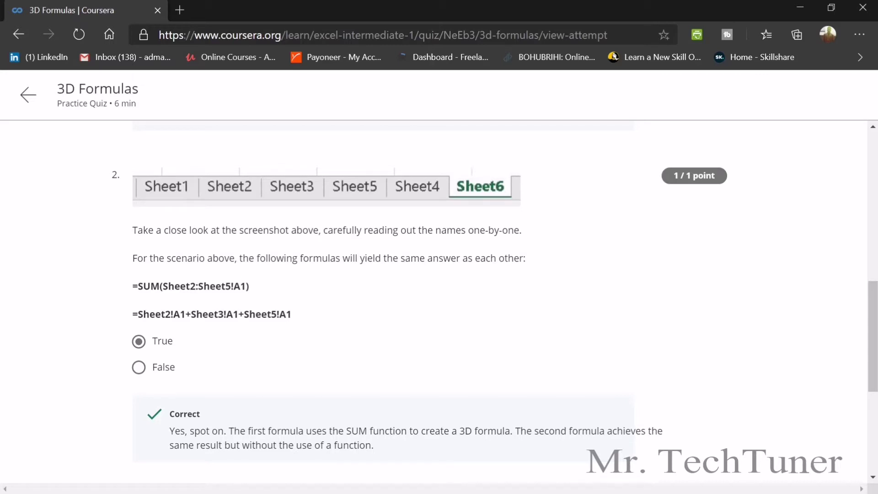
left_click_drag(133, 287, 267, 272)
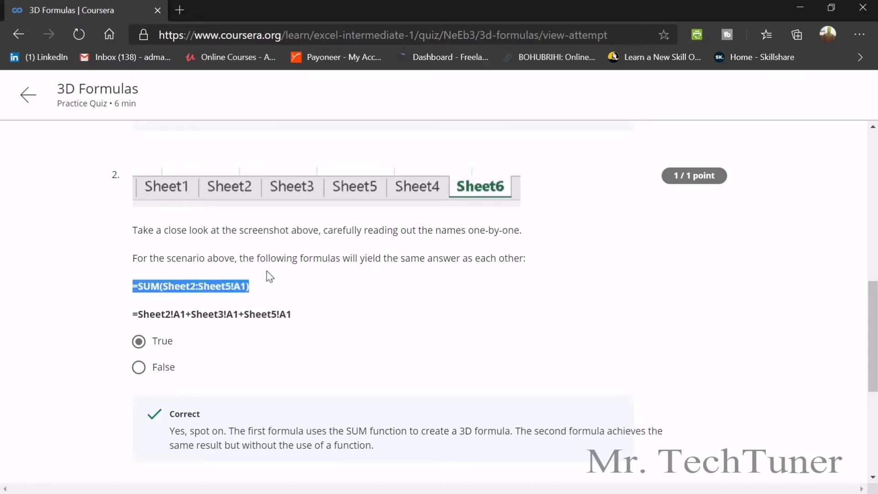
left_click(270, 280)
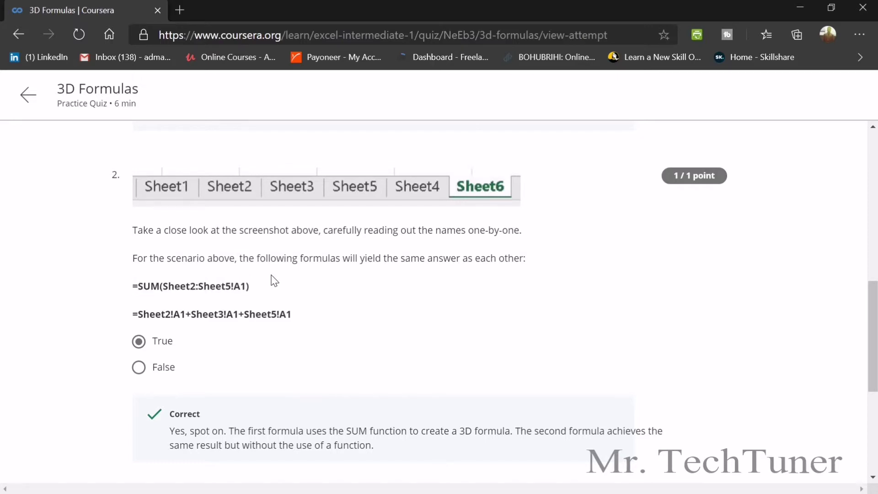
scroll(271, 280, "down", 1)
scroll(187, 278, "down", 1)
left_click_drag(137, 260, 294, 262)
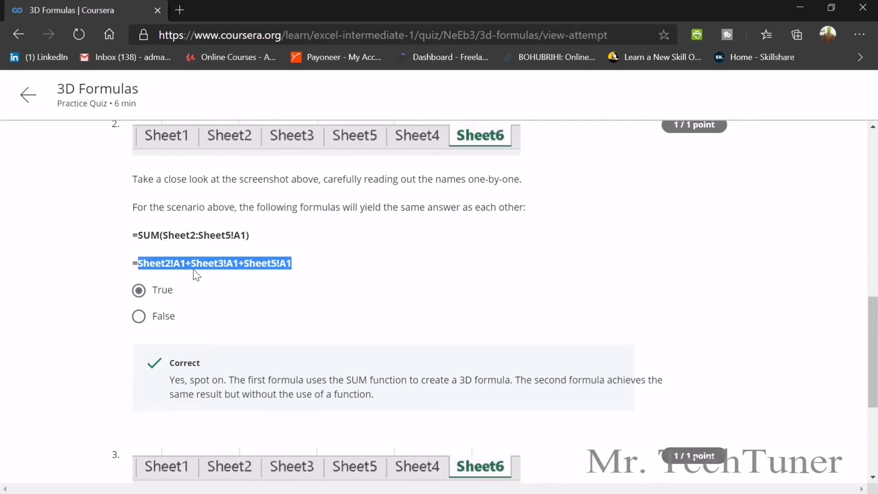
Review the question 2 explanation, highlighting its text, and read question 3 on moving Sheet5 to just after Sheet1.
scroll(196, 274, "up", 1)
scroll(196, 276, "down", 2)
scroll(196, 278, "down", 1)
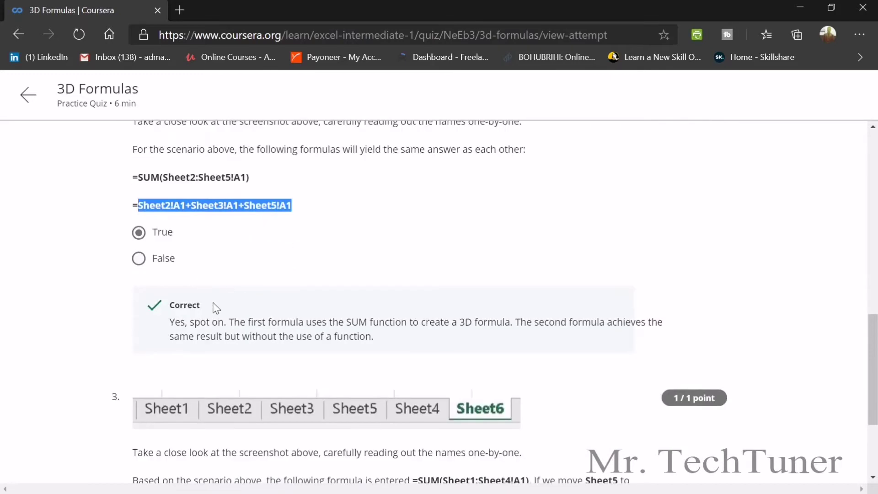
left_click_drag(185, 322, 375, 342)
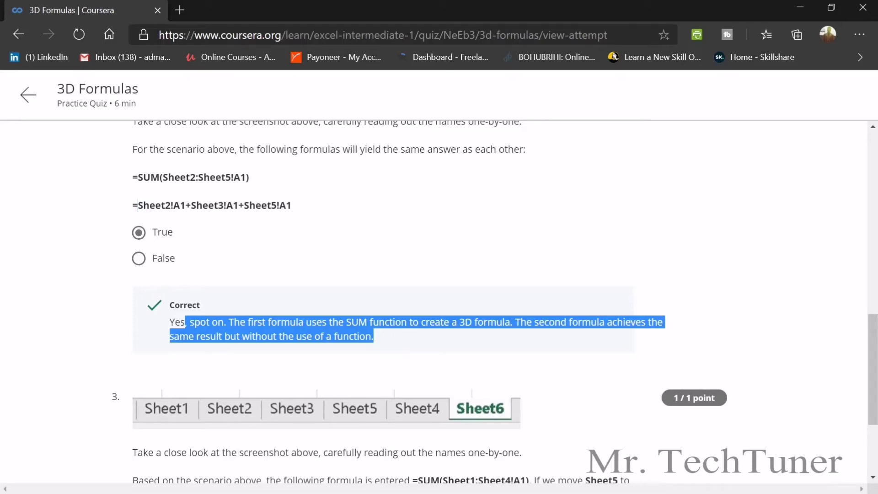
scroll(298, 346, "up", 1)
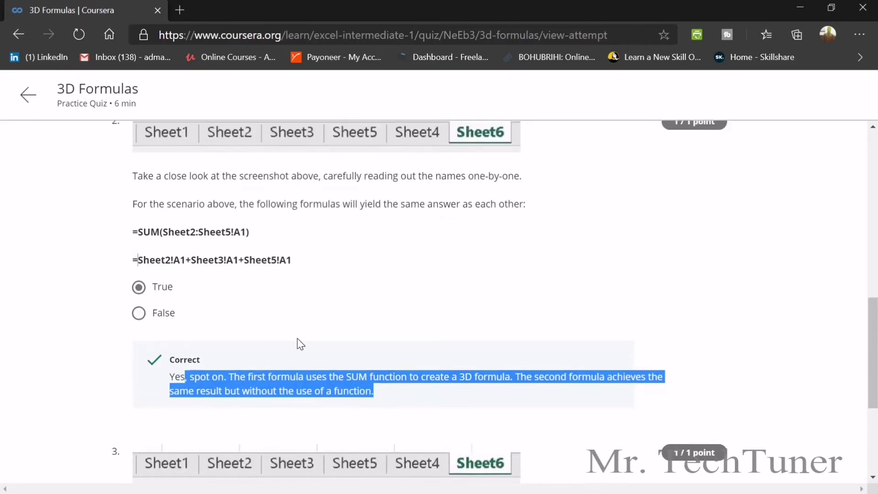
scroll(298, 345, "down", 4)
scroll(243, 337, "down", 1)
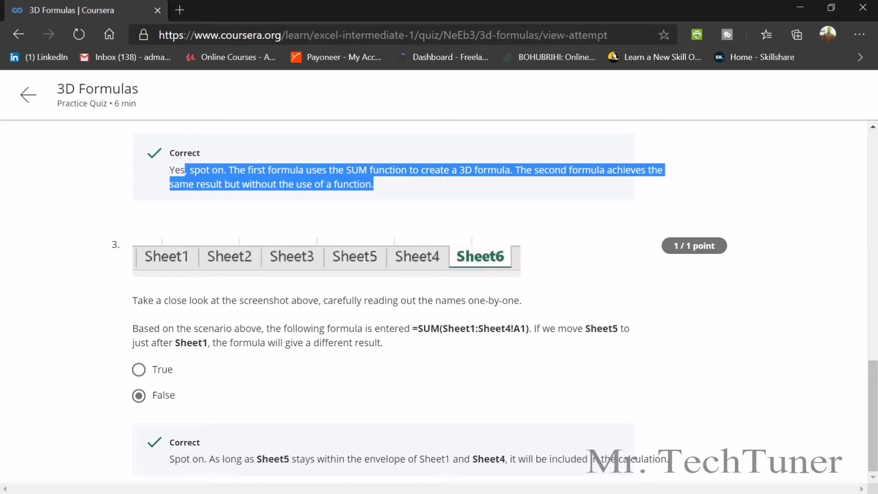
Leave the 3D Formulas feedback, return to Week 1 and open the feedback for the Linking Workbooks practice quiz.
left_click(28, 94)
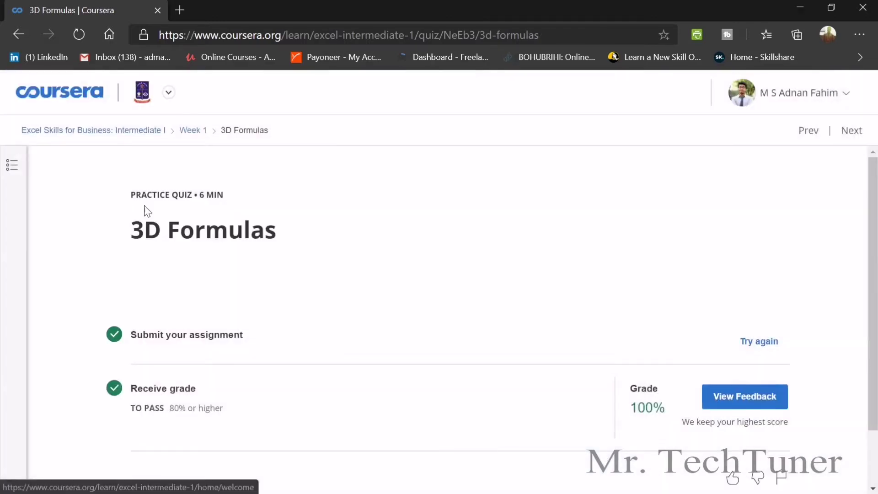
left_click(207, 121)
scroll(338, 208, "down", 12)
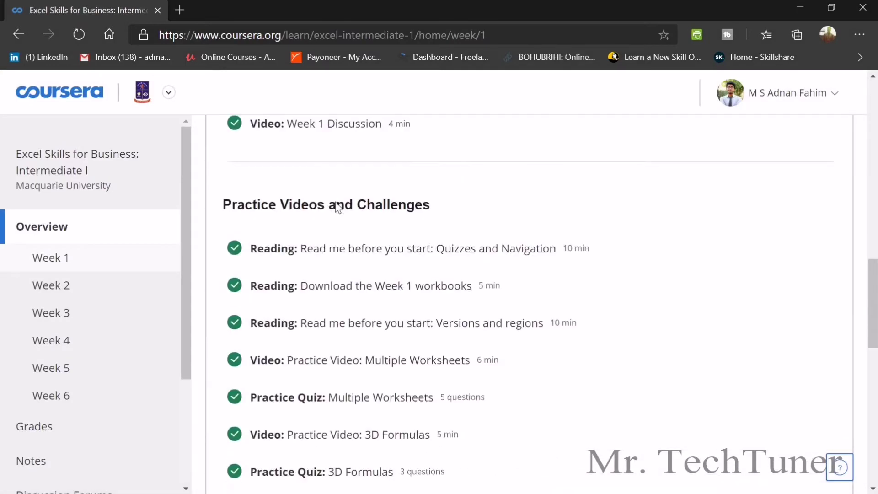
scroll(339, 206, "down", 8)
left_click(345, 196)
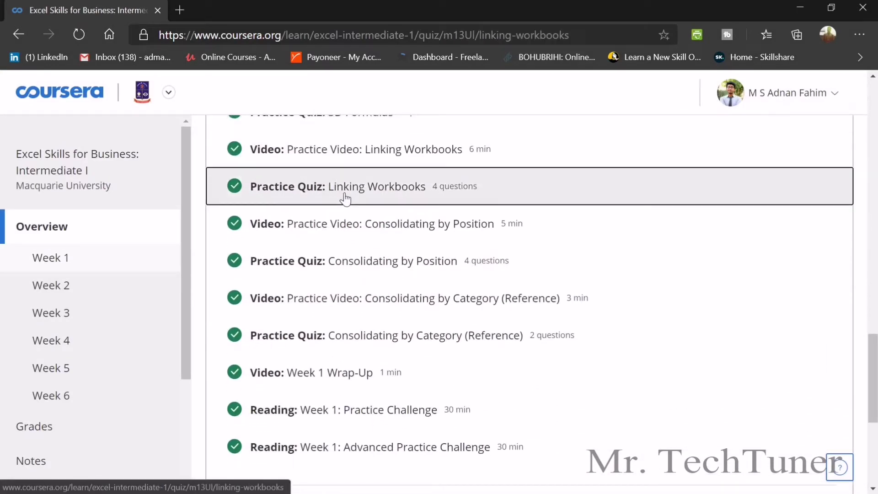
left_click(725, 405)
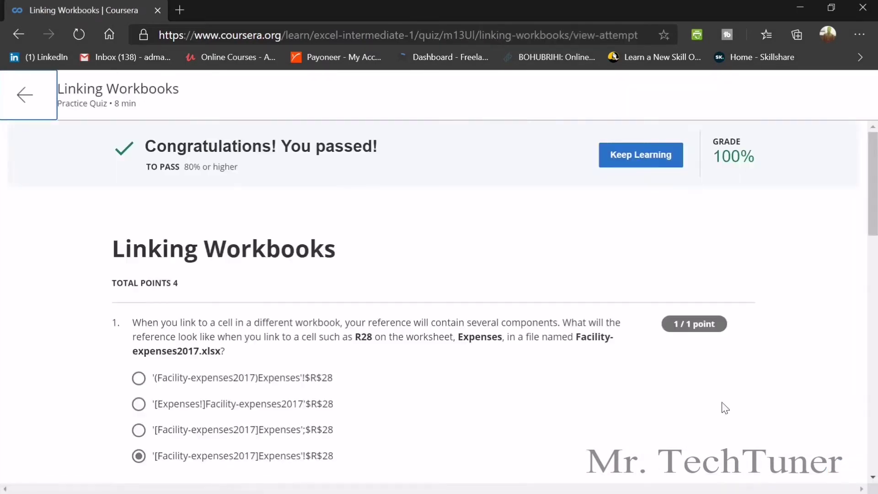
Review question 1 on the reference to cell R28 in Facility-expenses2017.xlsx, highlighting the question text and checking the marked answer.
scroll(466, 333, "down", 3)
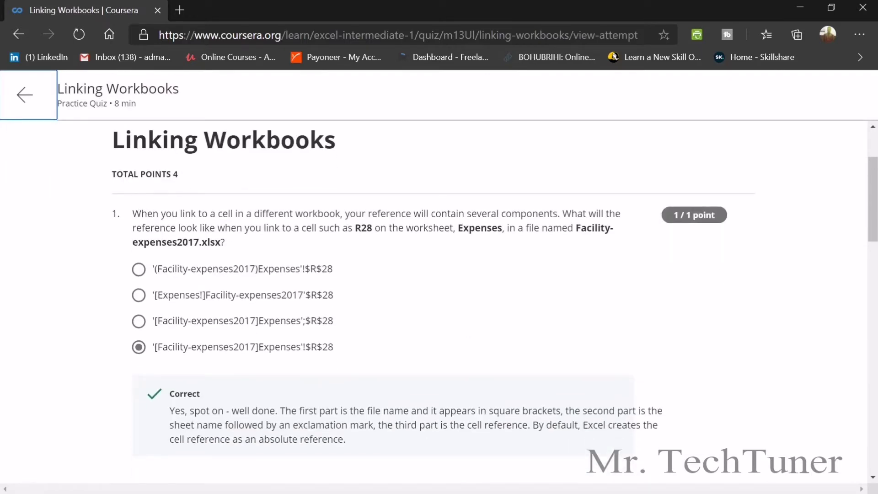
left_click_drag(133, 214, 235, 246)
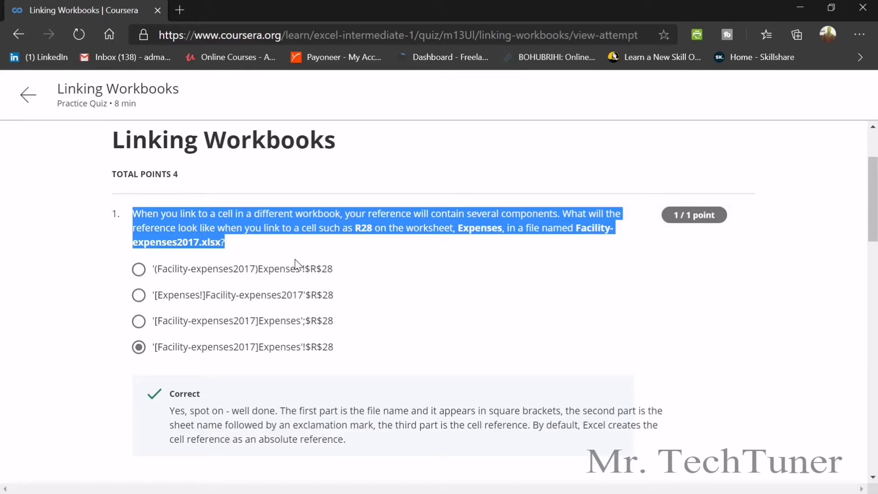
key("Tab")
scroll(342, 346, "down", 1)
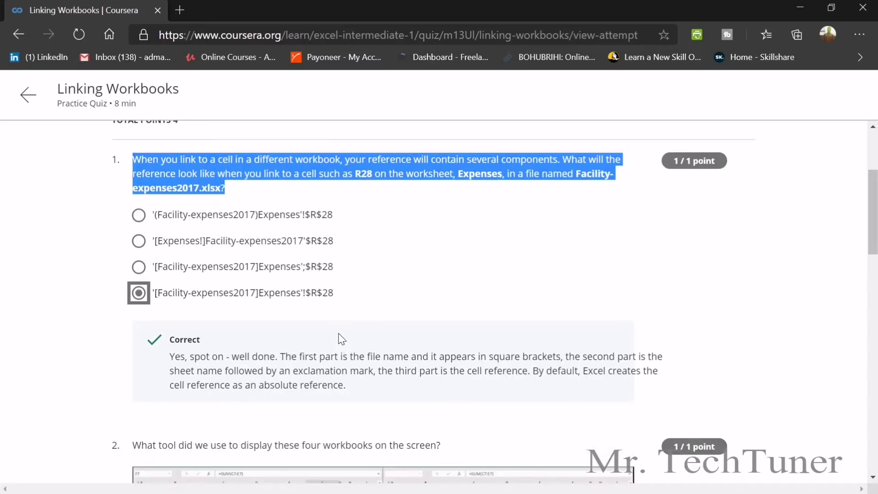
Examine question 2 on the tool used to display four workbooks, comparing the screenshot with the Arrange All options.
scroll(338, 341, "down", 4)
scroll(339, 328, "down", 1)
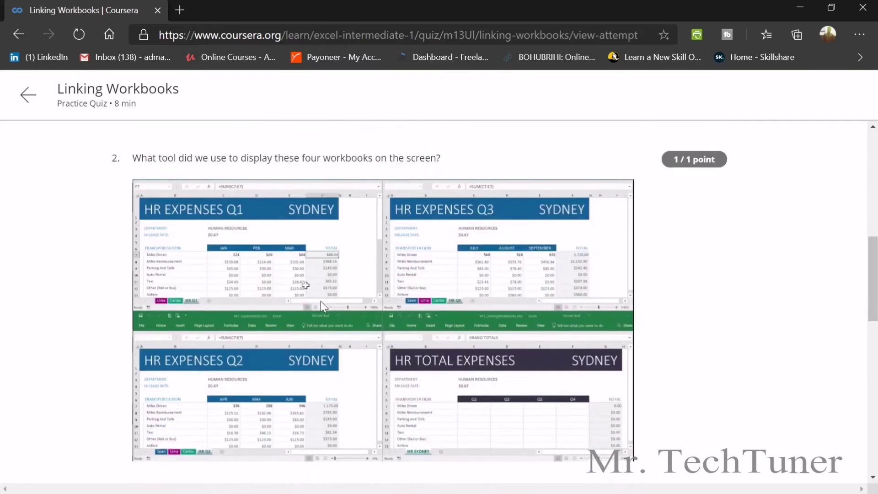
scroll(279, 249, "down", 4)
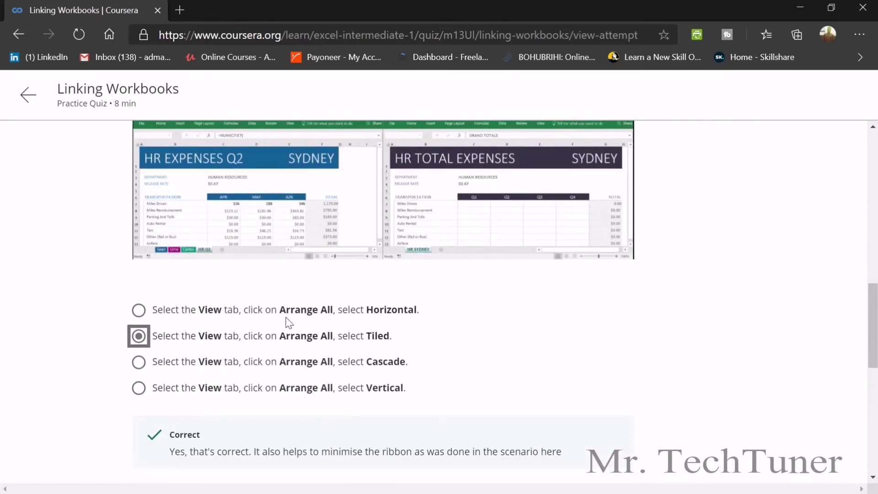
scroll(346, 209, "up", 1)
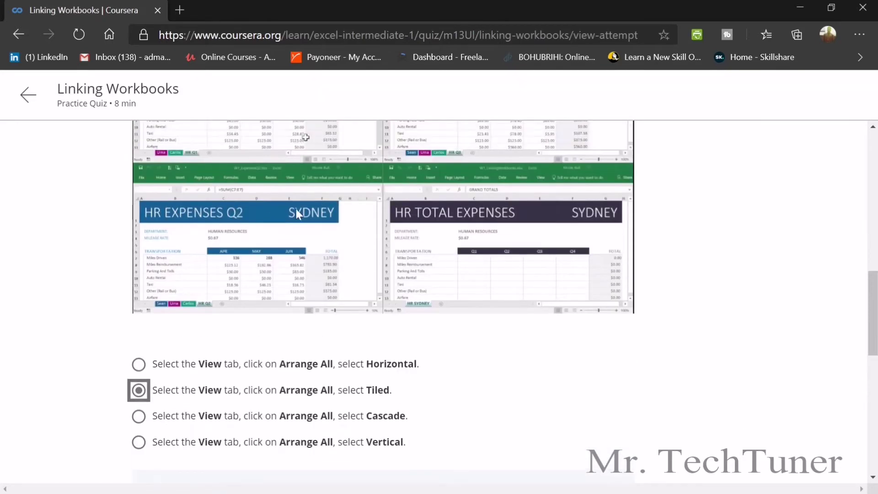
scroll(265, 215, "down", 1)
Review questions 3 and 4, on why workbooks are linked and whether links survive moving files, checking the marked answers.
scroll(265, 220, "down", 6)
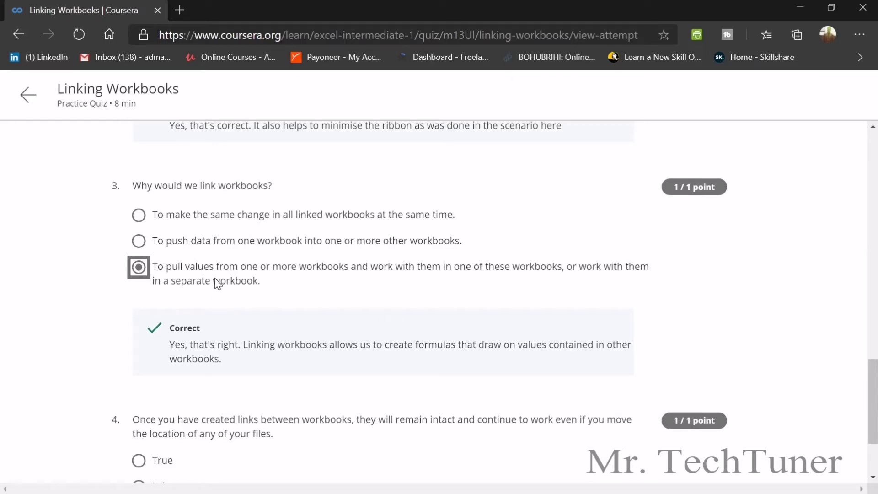
scroll(242, 295, "down", 2)
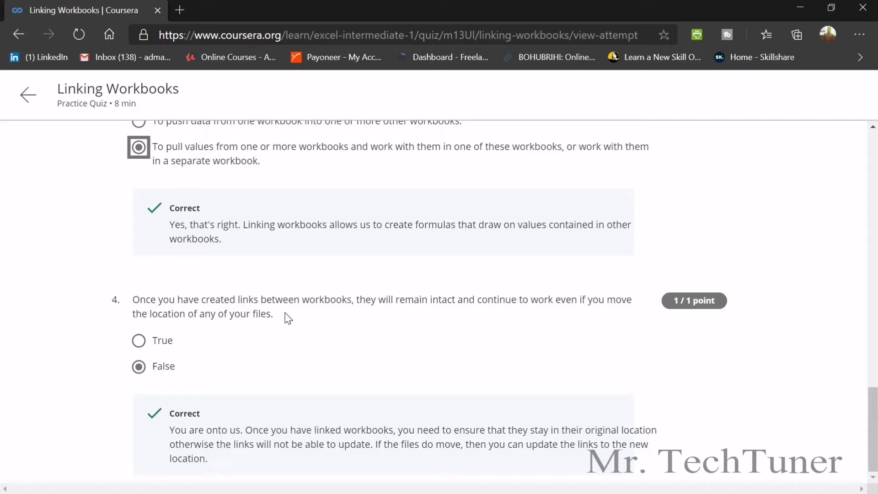
left_click(169, 367)
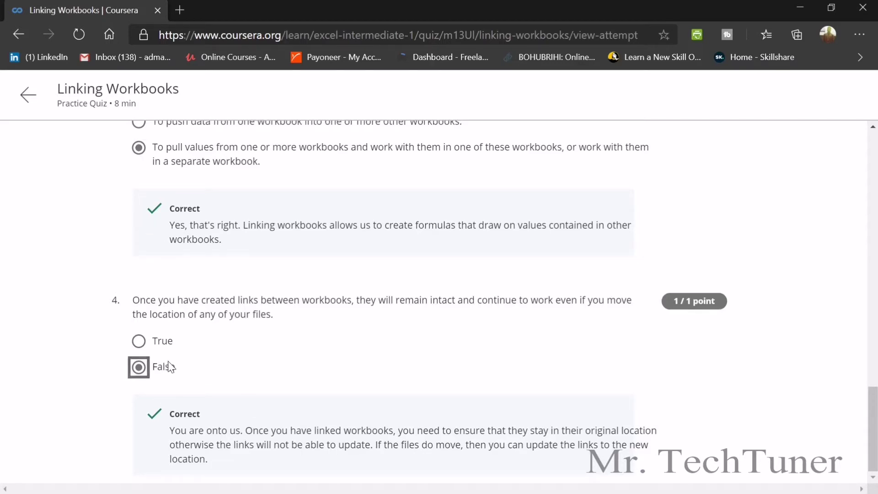
Leave the Linking Workbooks feedback, return to Week 1 and open the feedback for the Consolidating by Position practice quiz.
left_click(29, 96)
left_click(193, 133)
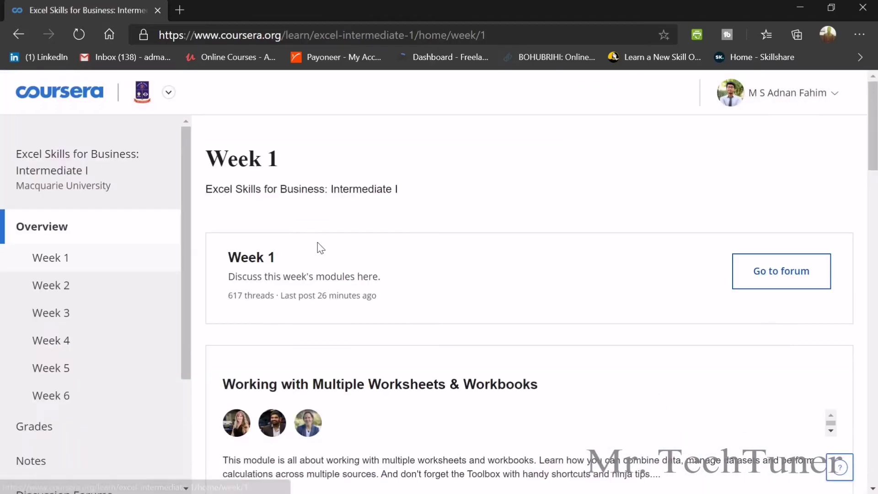
scroll(320, 246, "down", 10)
scroll(323, 226, "down", 15)
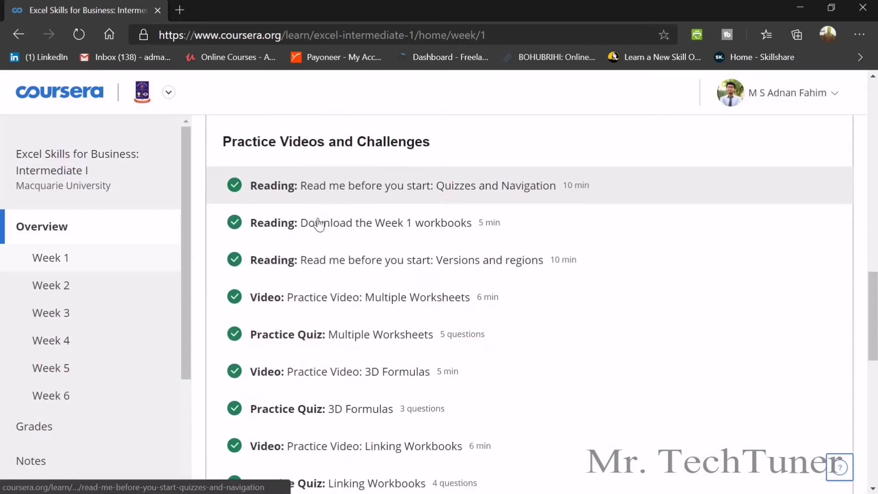
scroll(351, 230, "down", 2)
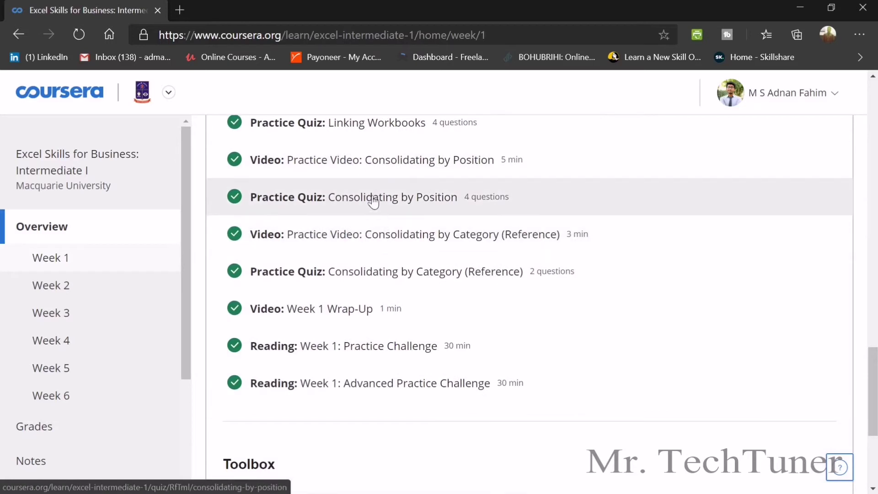
left_click(387, 208)
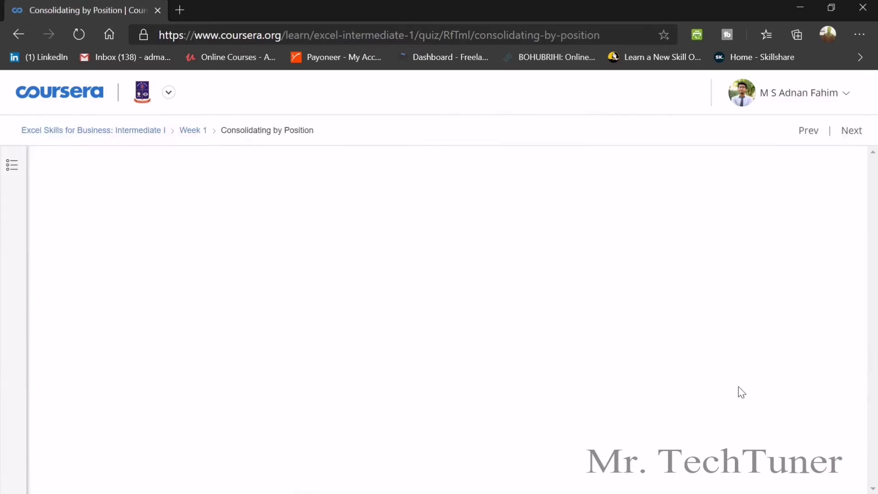
left_click(741, 394)
Review questions 1 and 2, on accessing the Consolidate feature and whether it only allows the SUM function.
scroll(456, 280, "down", 3)
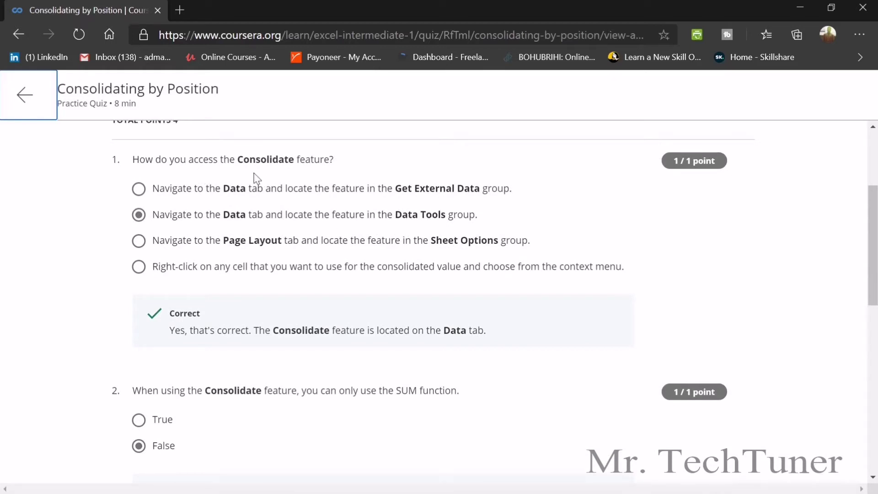
scroll(208, 295, "down", 2)
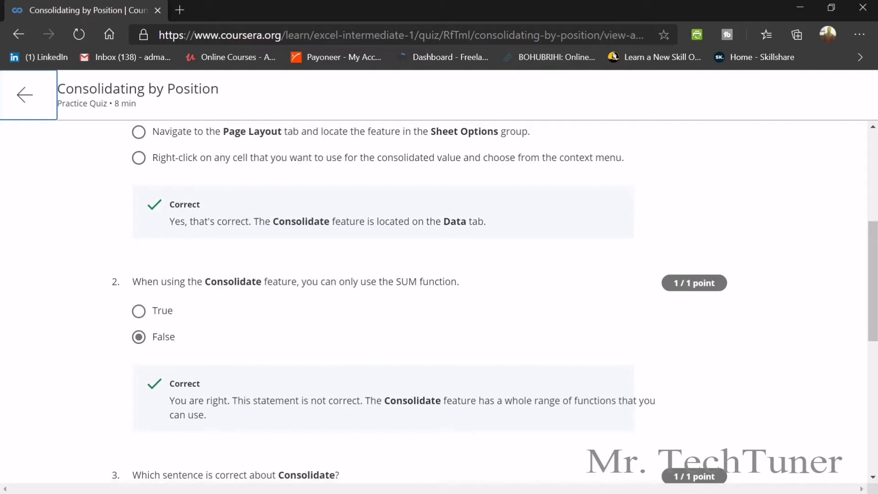
scroll(407, 281, "down", 1)
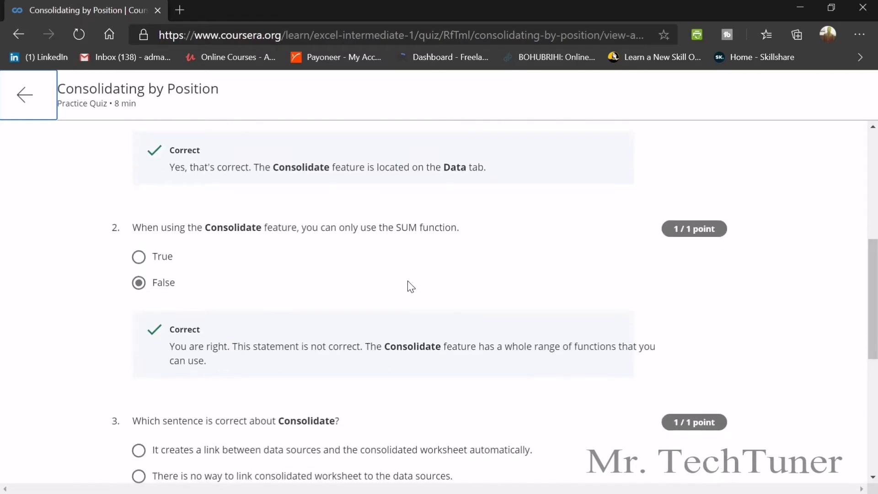
scroll(397, 276, "down", 1)
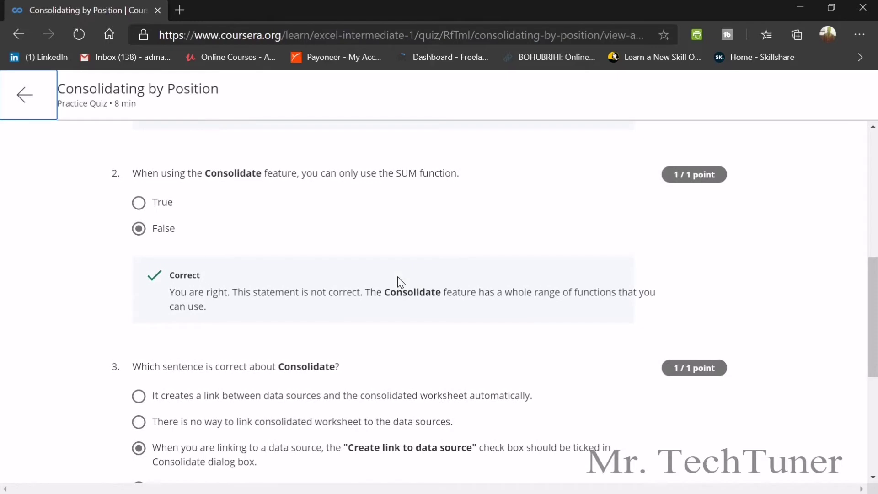
Review questions 3 and 4, on the correct sentence about Consolidate and on undoing Consolidation with Links.
scroll(386, 288, "down", 2)
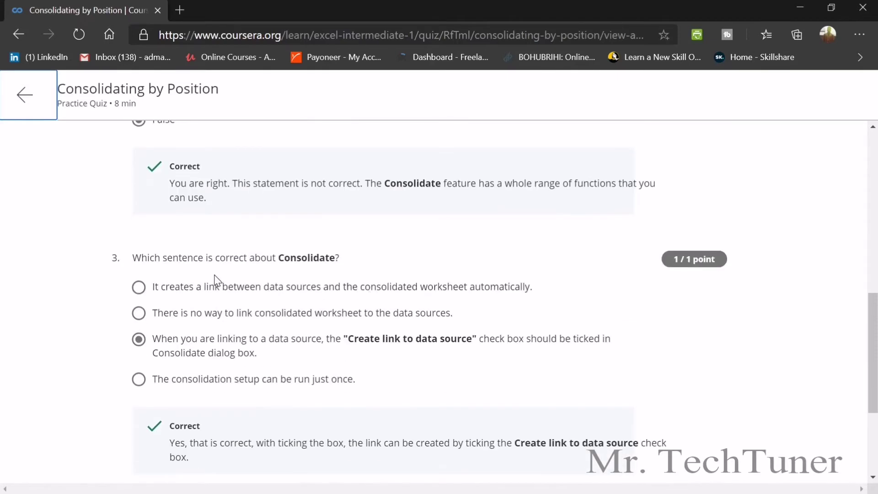
scroll(182, 343, "down", 1)
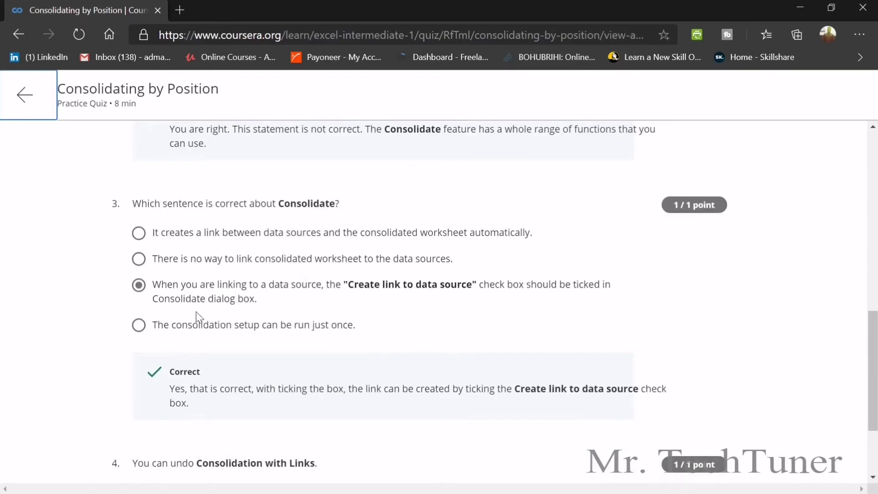
left_click(386, 288)
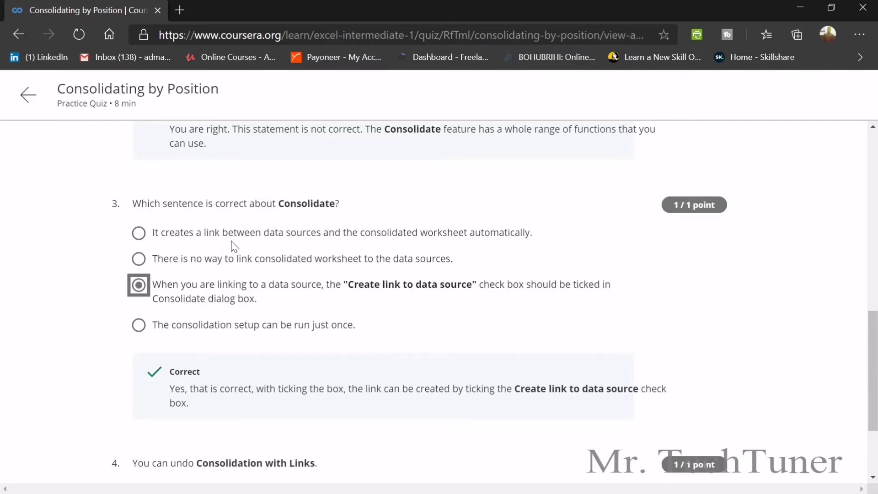
scroll(246, 258, "down", 2)
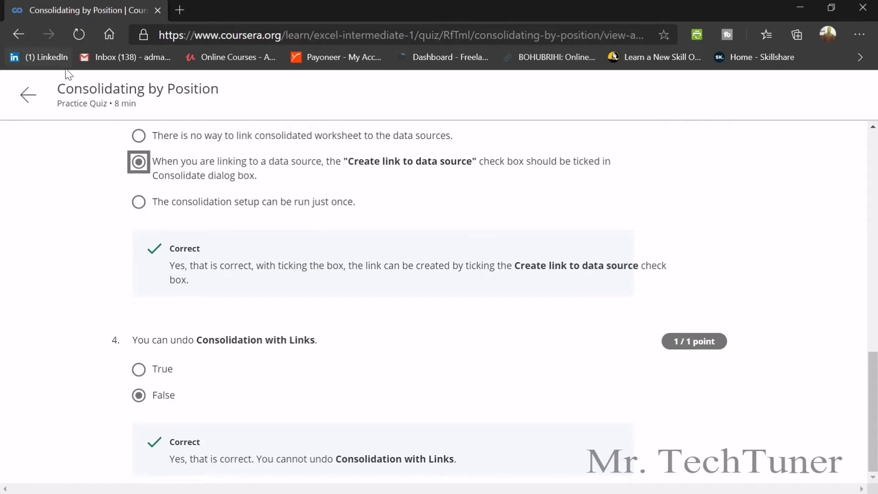
Leave the quiz feedback, return to Week 1 and open the feedback for the Consolidating by Category (Reference) practice quiz.
left_click(27, 95)
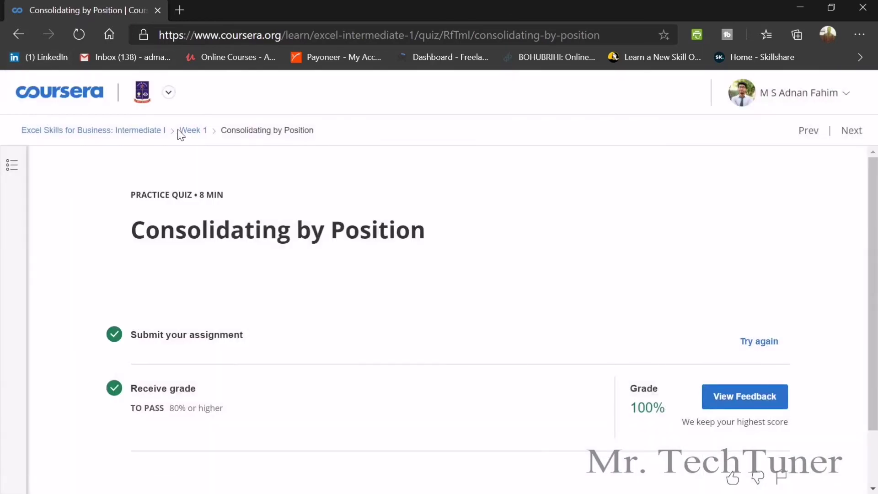
left_click(193, 130)
scroll(412, 274, "down", 5)
scroll(372, 196, "down", 15)
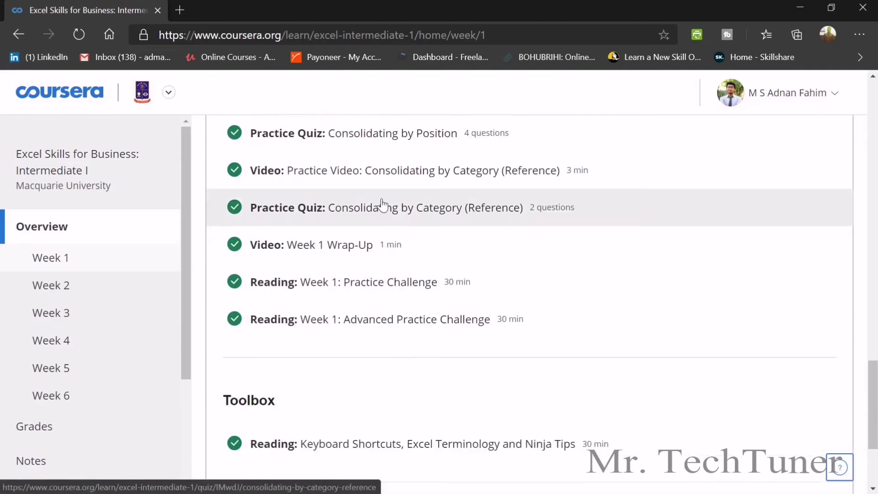
left_click(378, 201)
left_click(732, 401)
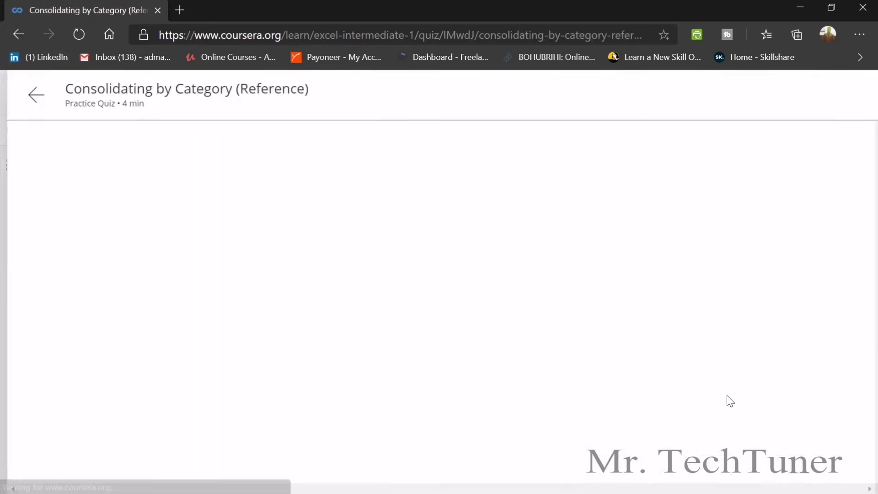
Review question 1 on the difference between consolidating by category and by position, briefly highlighting "Consolidating by Category (Reference)".
scroll(274, 274, "down", 3)
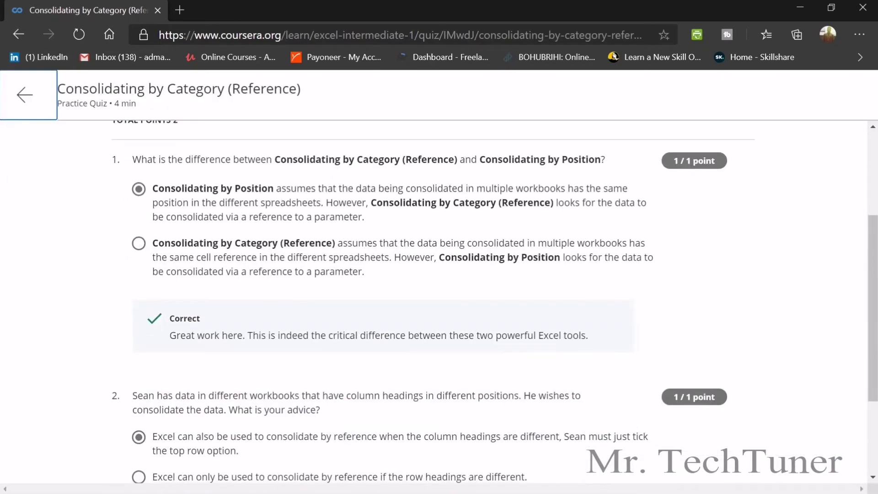
left_click_drag(274, 159, 598, 171)
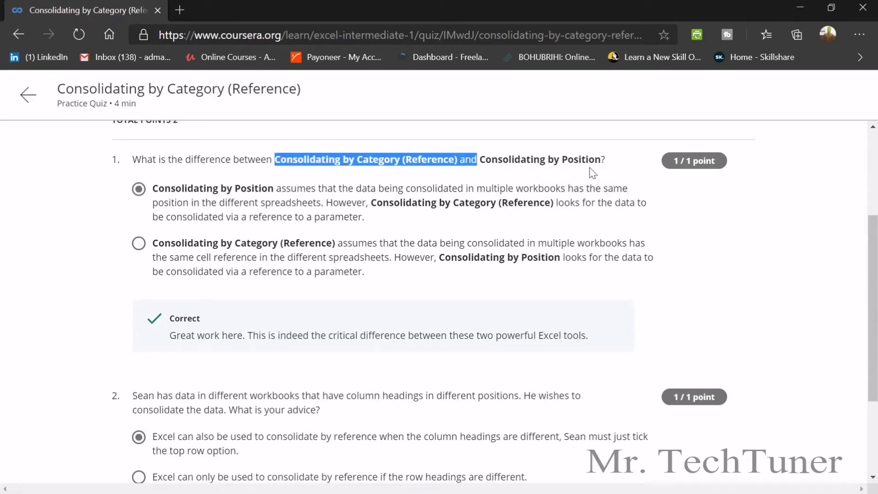
left_click(596, 172)
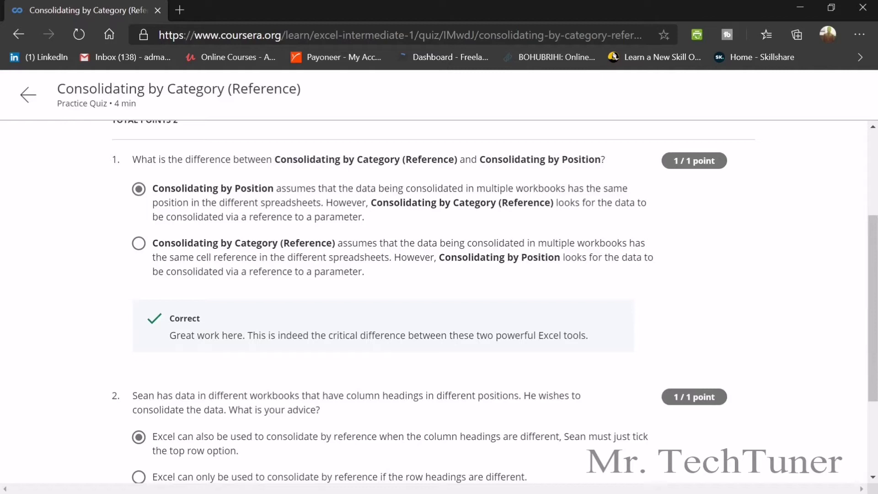
Review question 2 on consolidating data whose column headings are in different positions, and leave the quiz feedback.
key("Tab")
scroll(544, 224, "down", 3)
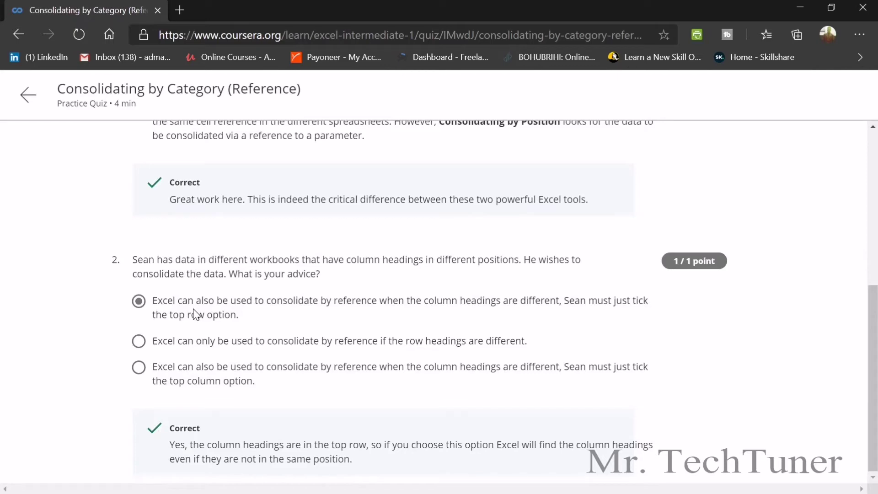
left_click(28, 95)
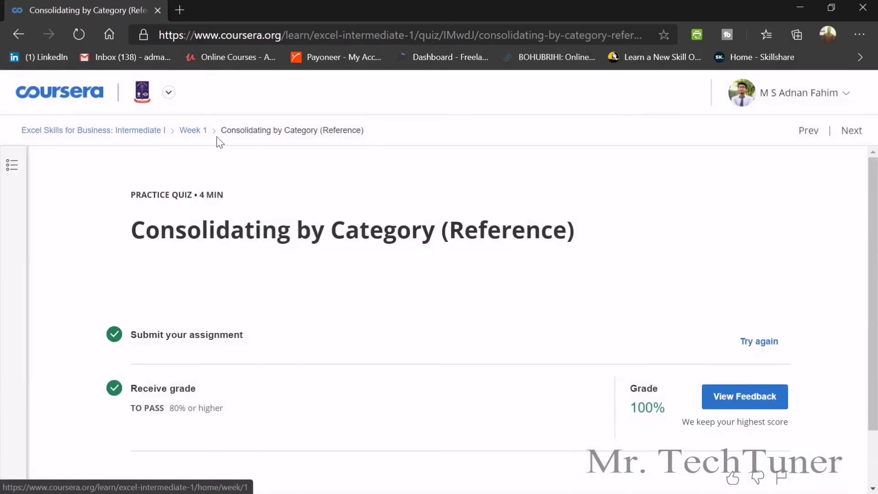
Return to Week 1 and open the feedback for the graded quiz Test your Skills: Working with Multiple Worksheets & Workbooks.
left_click(202, 132)
scroll(376, 241, "down", 15)
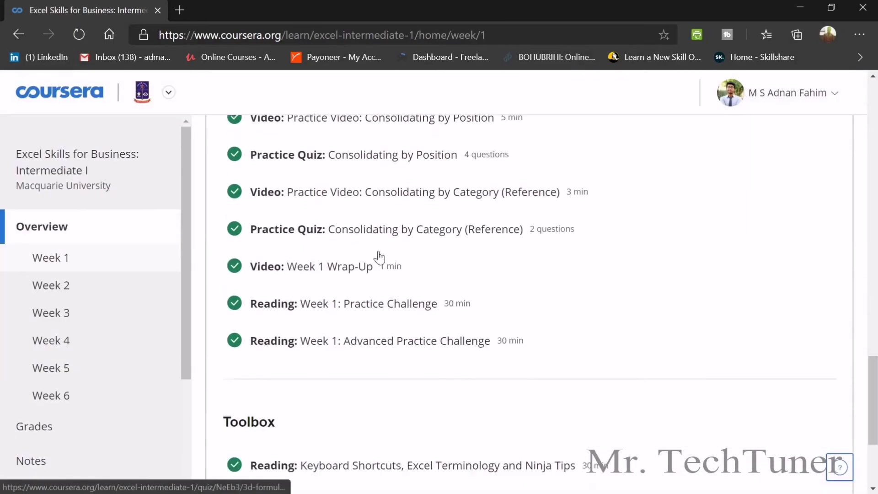
scroll(379, 258, "down", 4)
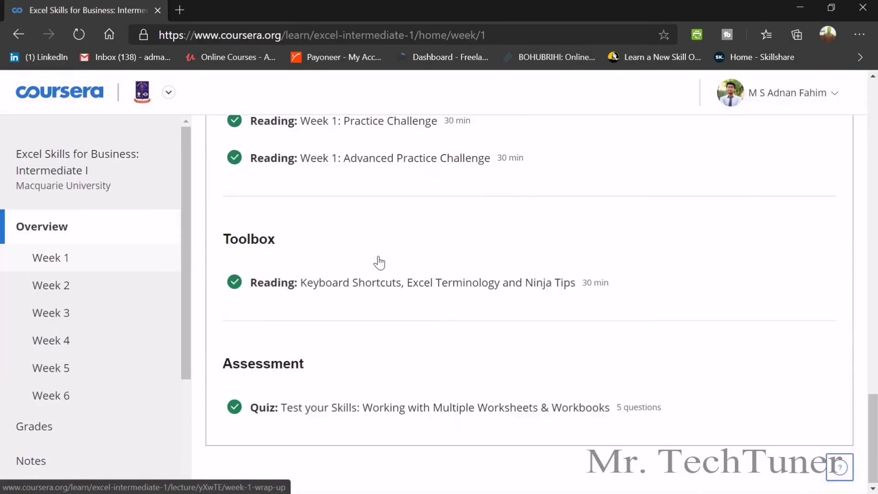
left_click(387, 409)
scroll(462, 305, "down", 3)
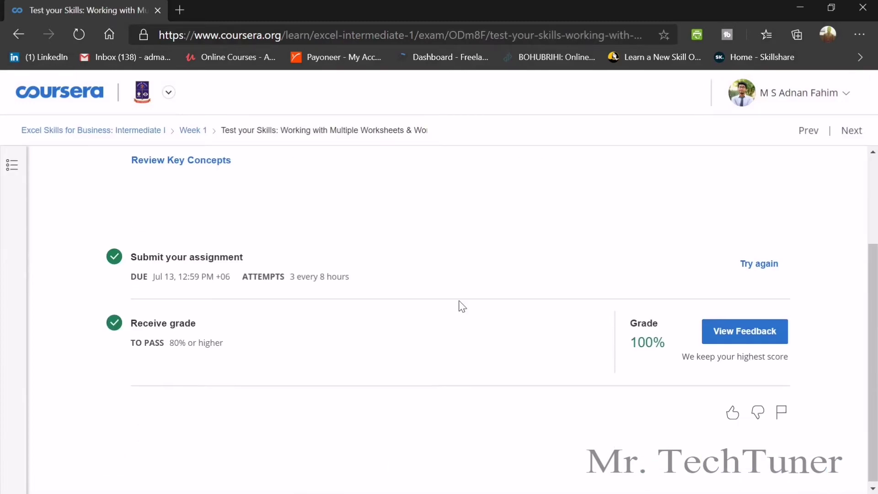
left_click(733, 329)
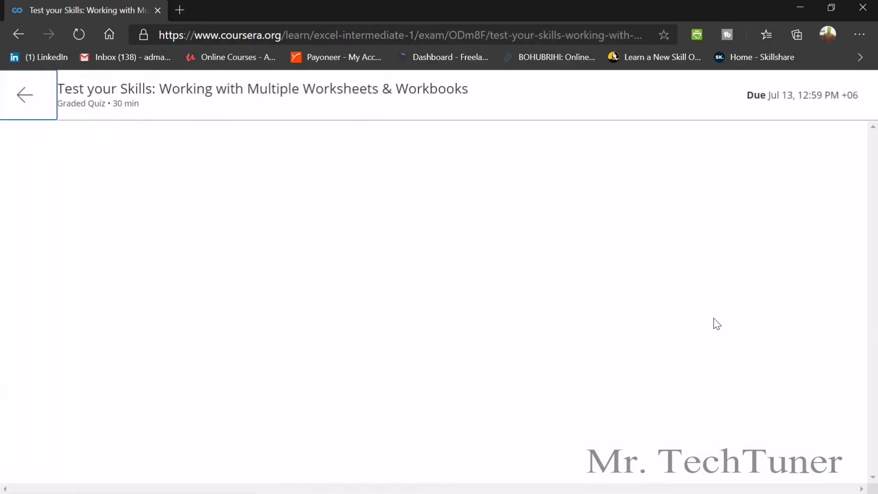
Read question 1 on the commission for item 3243, highlighting the instructions to open the Sales Di workbook and move the Q1 Summary sheet.
scroll(407, 217, "down", 2)
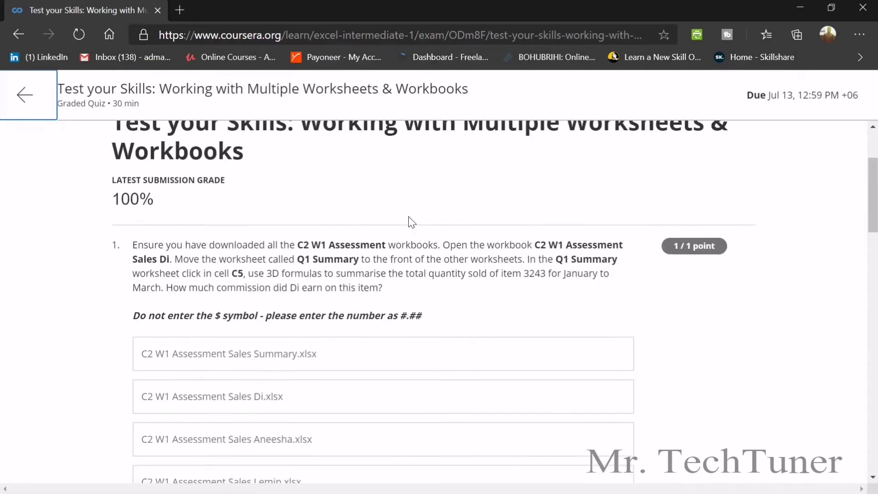
scroll(408, 216, "down", 1)
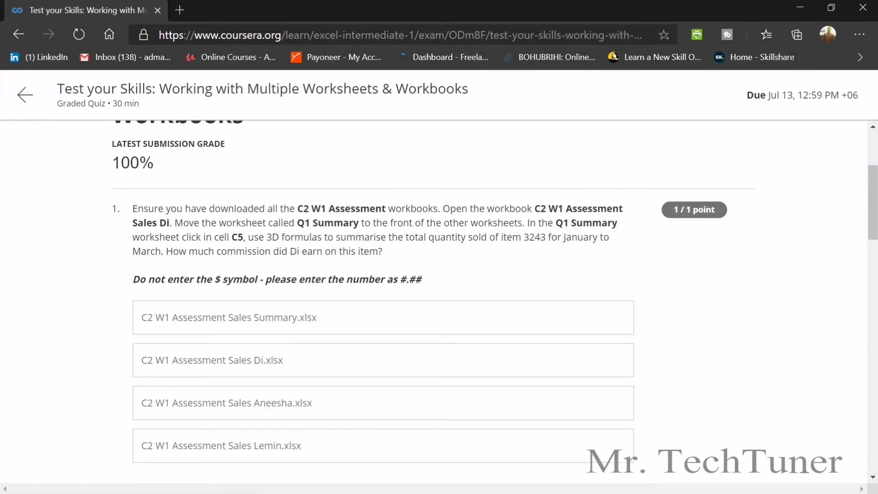
left_click_drag(132, 209, 419, 288)
scroll(418, 288, "down", 2)
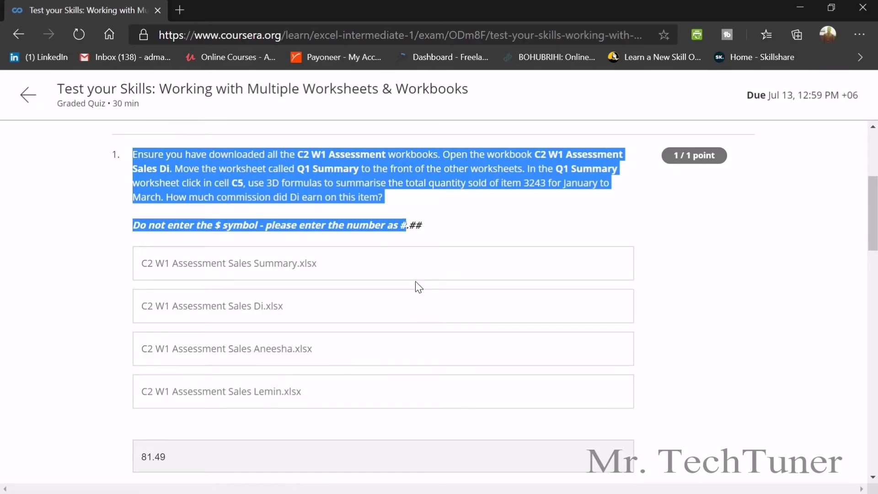
key("alt+Tab")
key("alt+Tab")
scroll(293, 249, "down", 6)
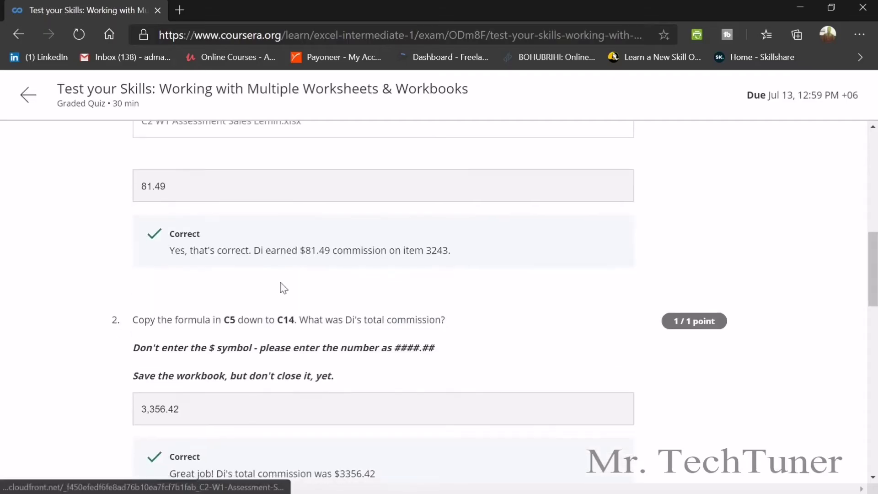
scroll(251, 276, "up", 5)
scroll(254, 278, "up", 1)
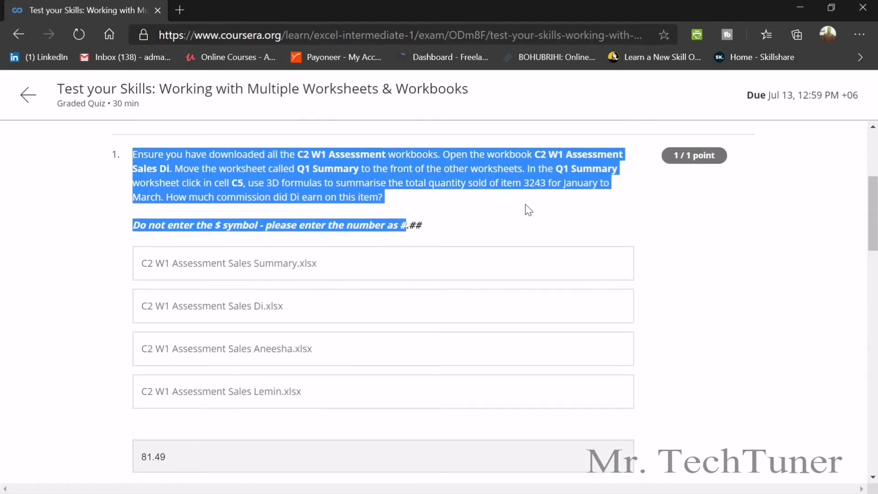
left_click(525, 214)
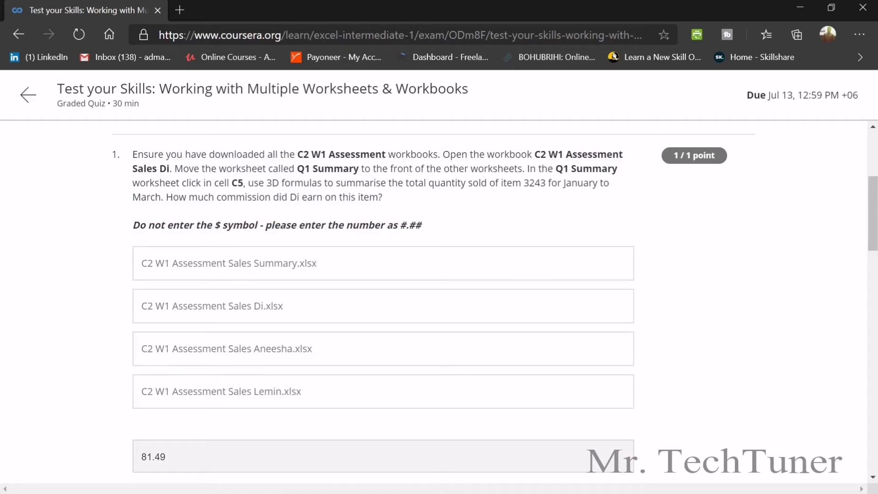
left_click_drag(440, 154, 450, 169)
Switch to the Downloads folder and open the W1-Assessment-Sales-Di workbook in Excel.
key("alt+Tab")
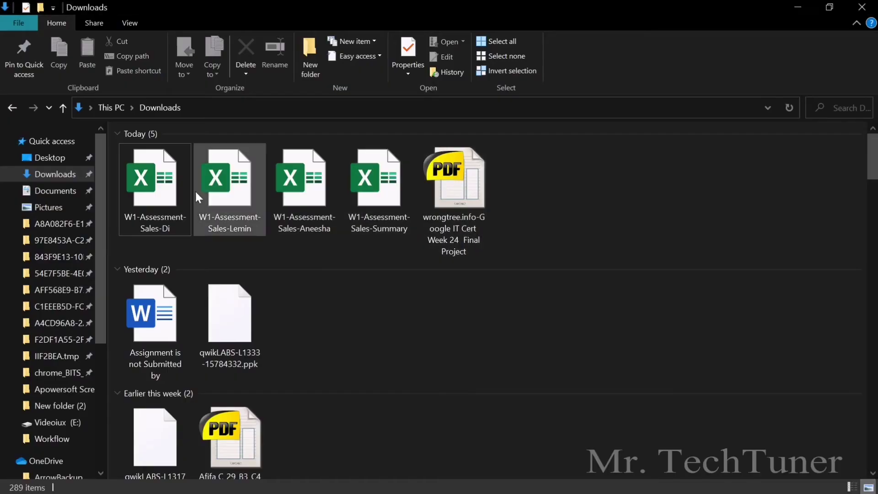
left_click(158, 194)
key("alt+Tab")
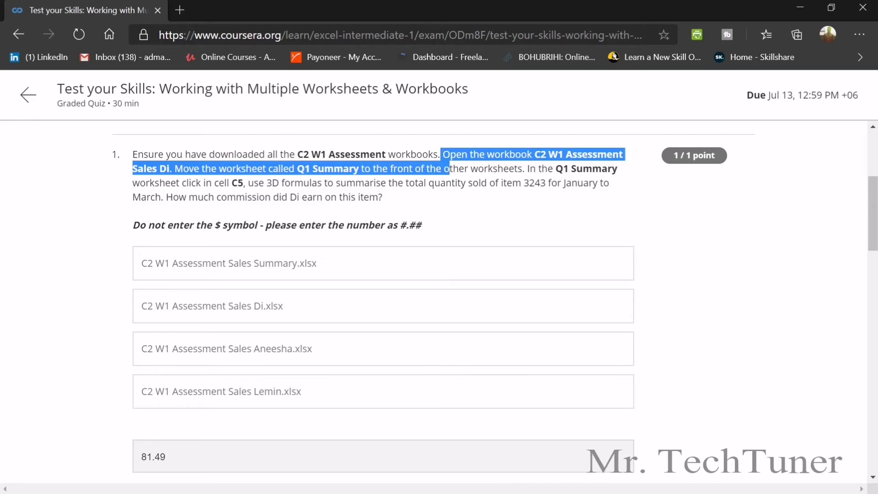
key("alt+Tab")
key("alt+Tab")
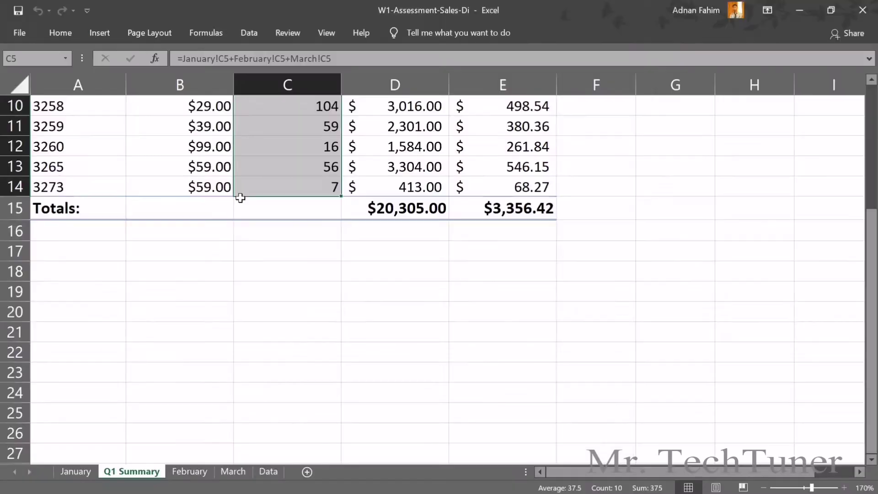
Try clearing the Quantity cells C5:C14 on the Q1 Summary sheet, undo the clearing, and close the workbook.
scroll(293, 248, "up", 3)
left_click(307, 216)
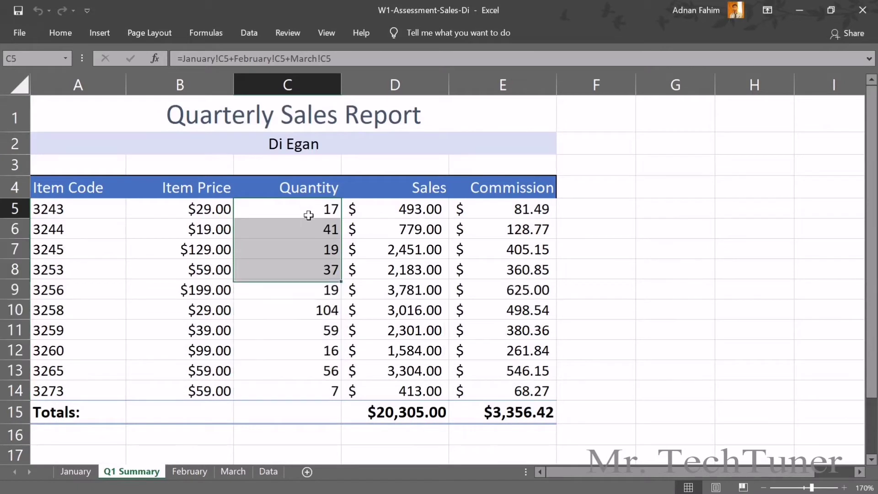
left_click_drag(309, 216, 303, 392)
key("BackSpace")
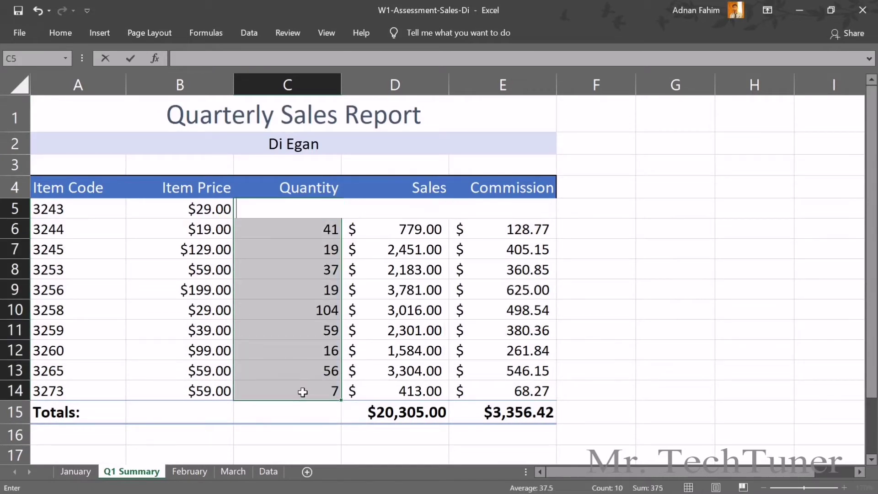
key("ctrl+z")
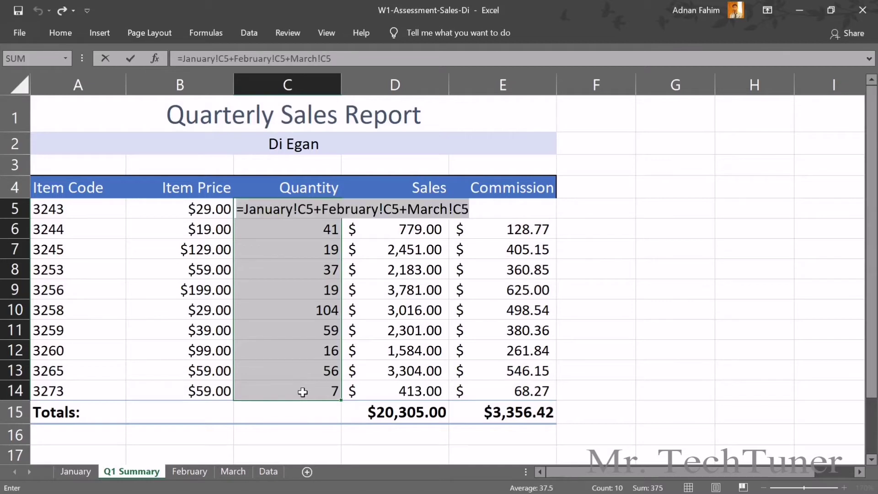
key("BackSpace")
key("ctrl+z")
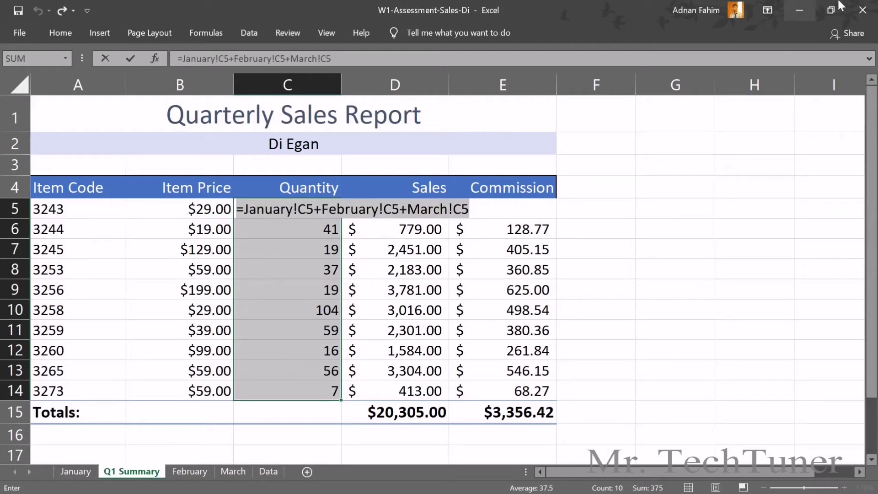
left_click(864, 8)
left_click(444, 275)
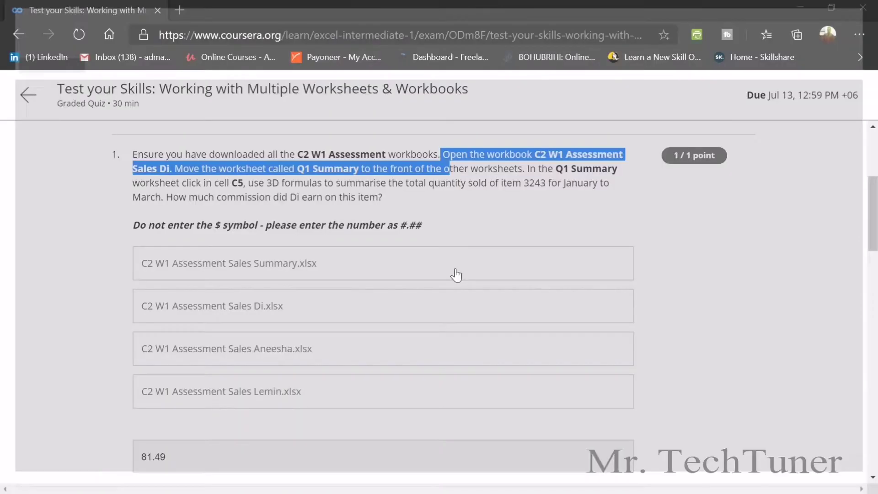
Reopen the W1-Assessment-Sales-Di workbook from Downloads, clear the highlight in the quiz question, and select cell C5 on the Q1 Summary sheet.
key("alt+Tab")
left_click(161, 190)
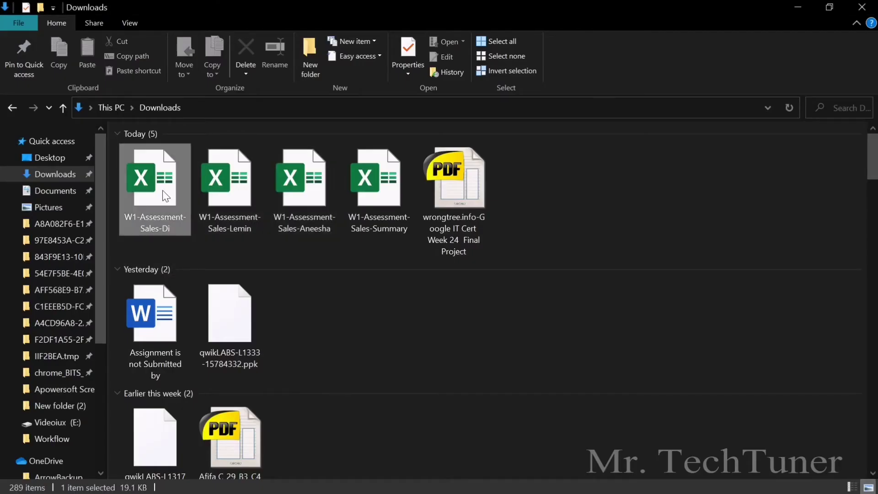
double_click(162, 190)
key("alt+Tab")
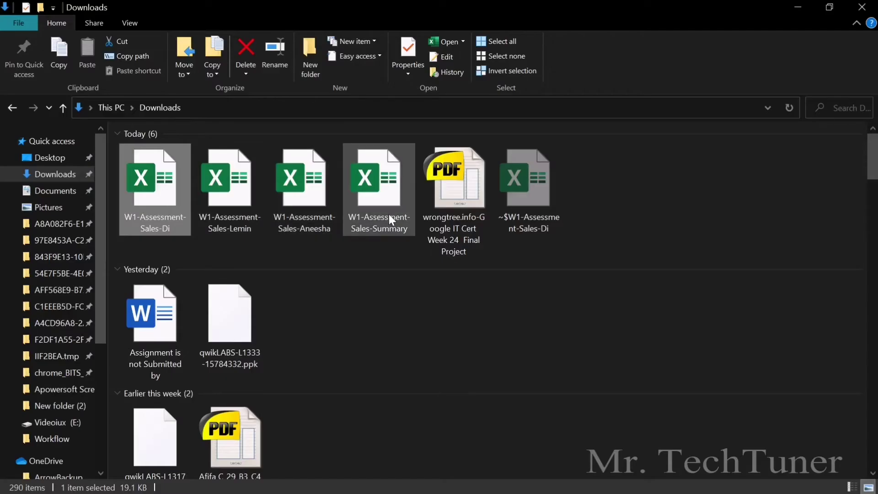
key("alt+Tab")
key("alt+Tab")
scroll(388, 215, "up", 3)
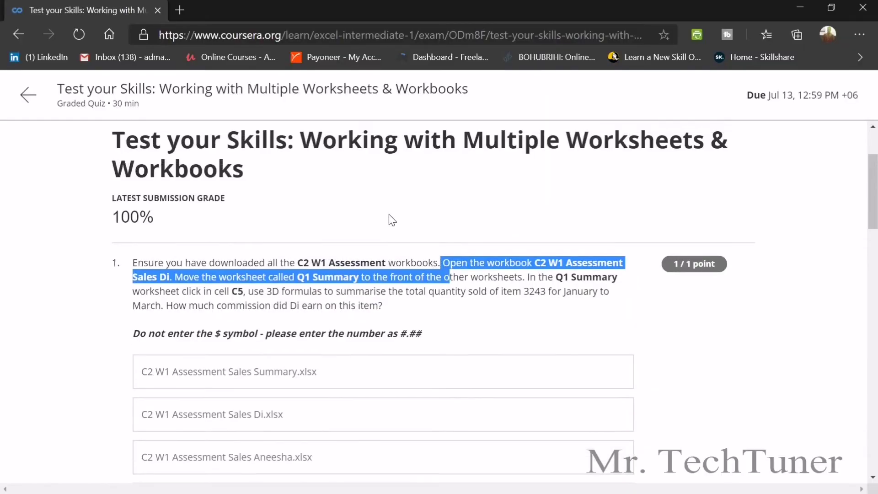
left_click(476, 311)
key("alt+Tab")
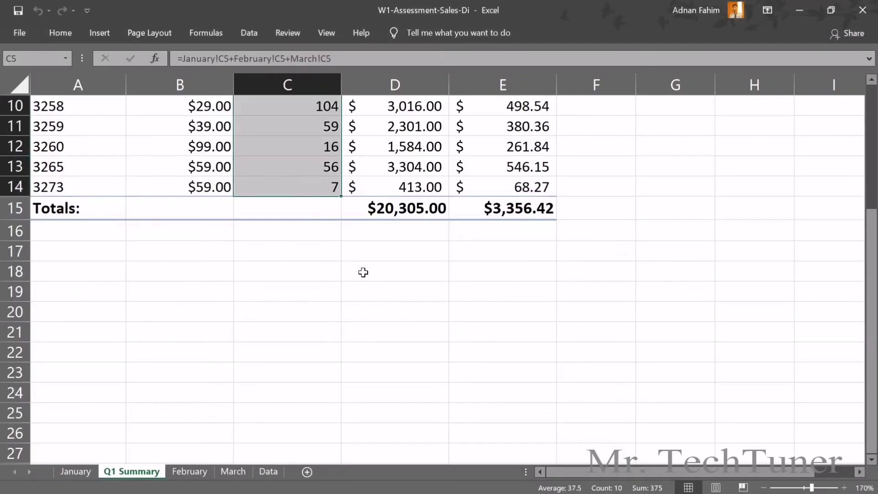
scroll(299, 231, "up", 3)
left_click(299, 209)
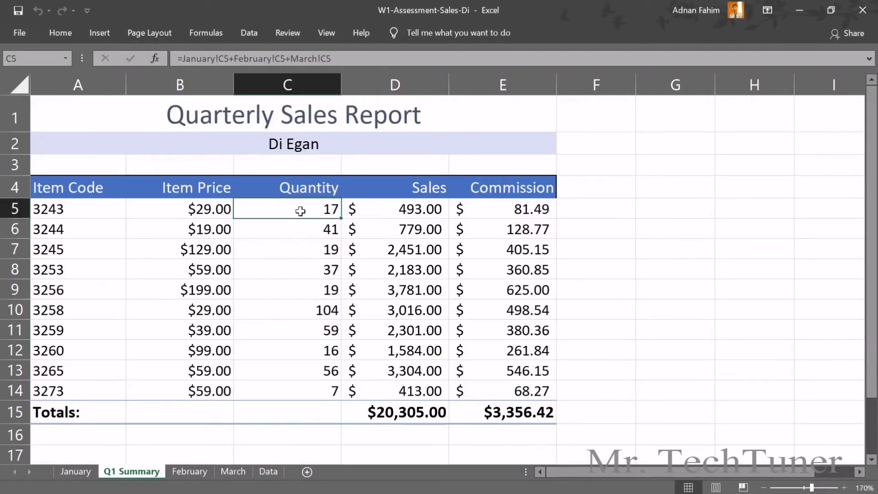
Check question 1 in the quiz for the target cell C5 and item number 3243, and return to the workbook.
key("alt+Tab")
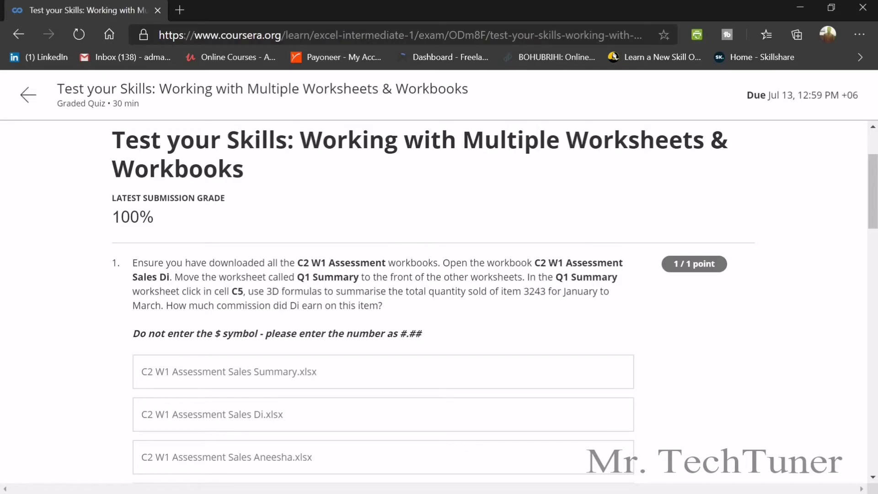
left_click_drag(227, 291, 244, 291)
double_click(530, 291)
key("alt+Tab")
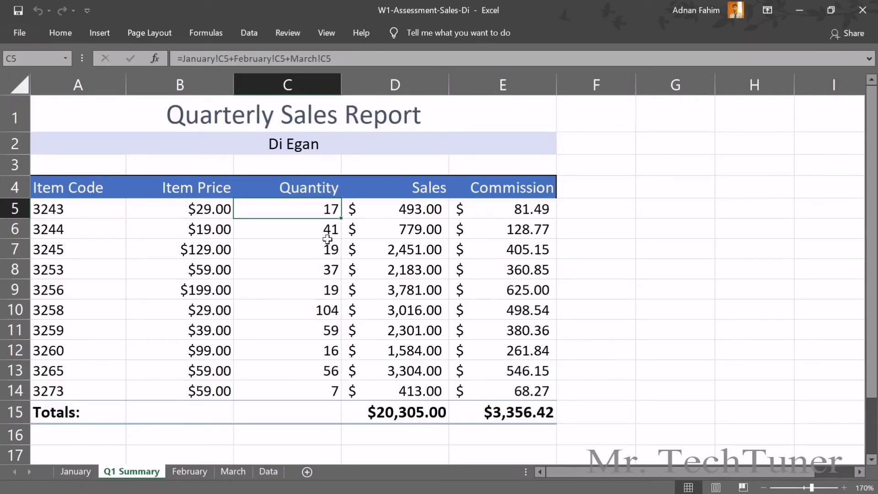
In cell C5 of the Q1 Summary sheet, enter the formula =January!C5+February!C5+March!C5 and reselect the cell.
type("=")
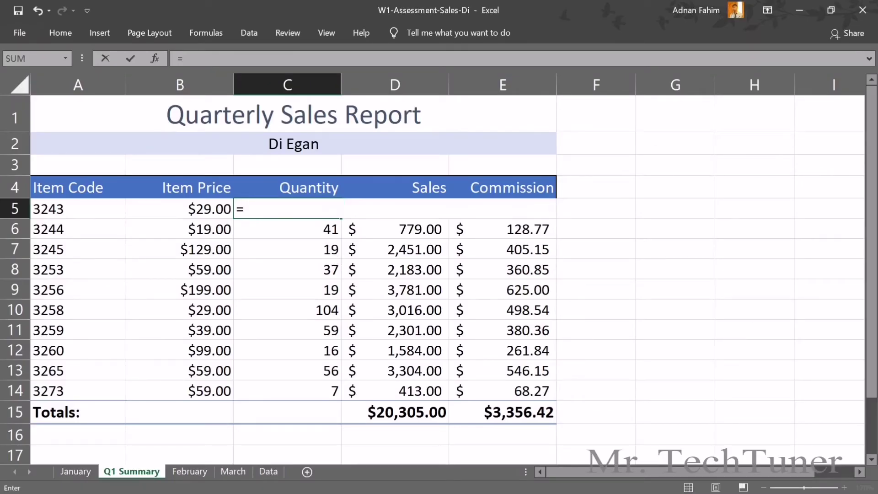
left_click(68, 472)
left_click(306, 216)
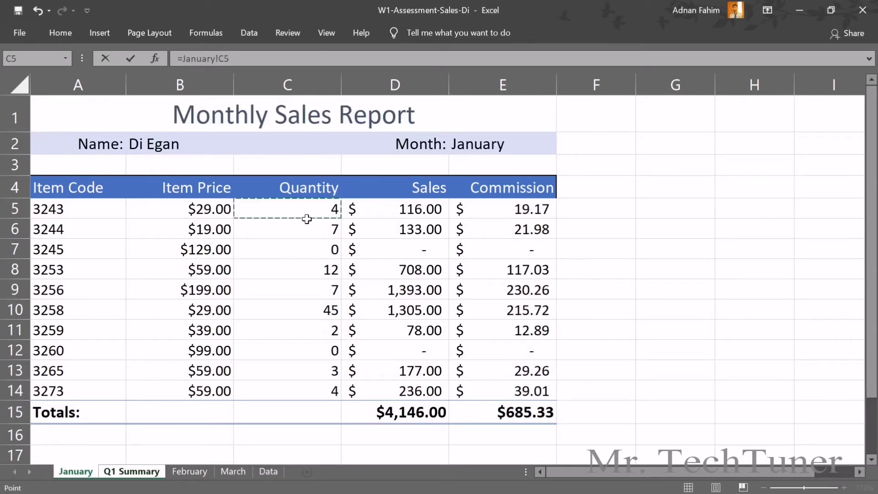
type("+")
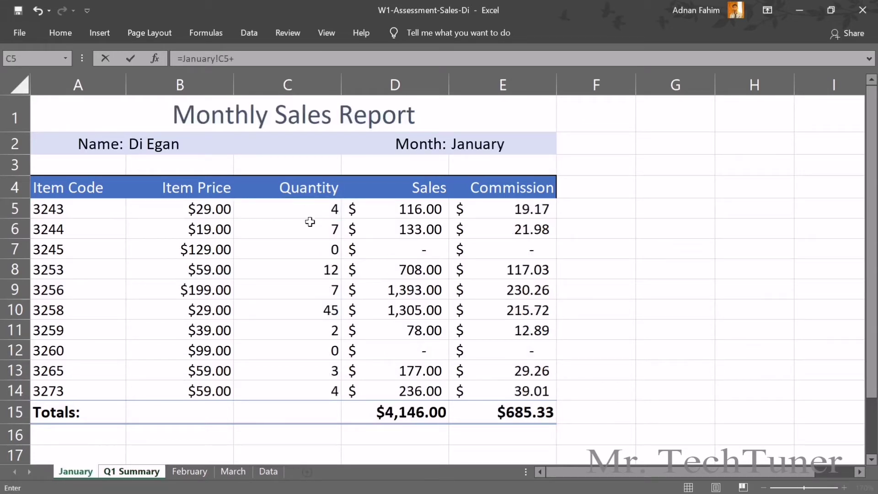
left_click(190, 472)
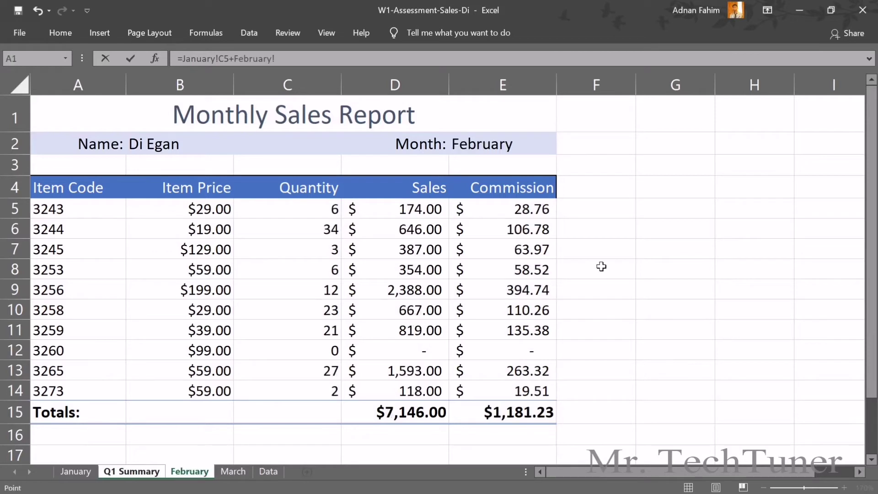
left_click(334, 210)
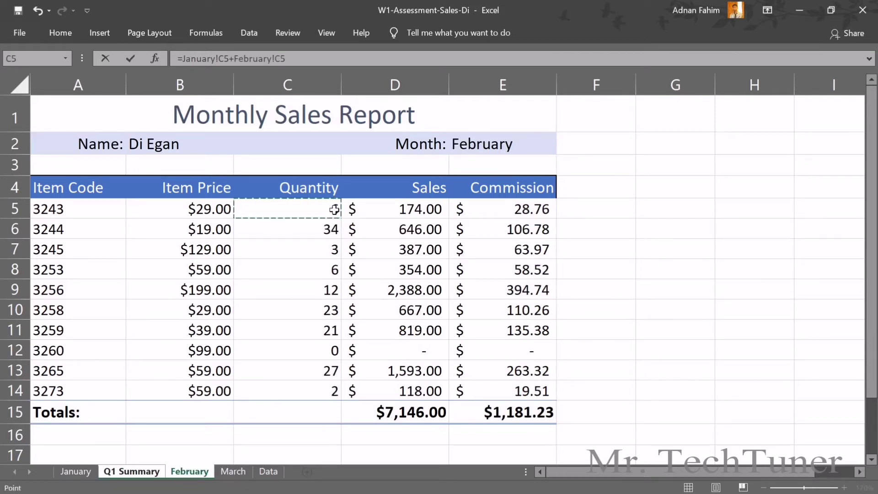
type("+")
left_click(232, 471)
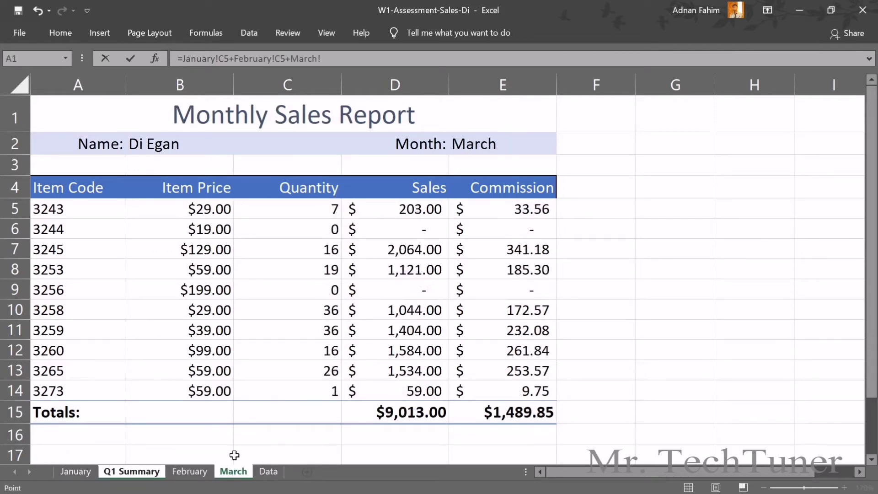
left_click(323, 213)
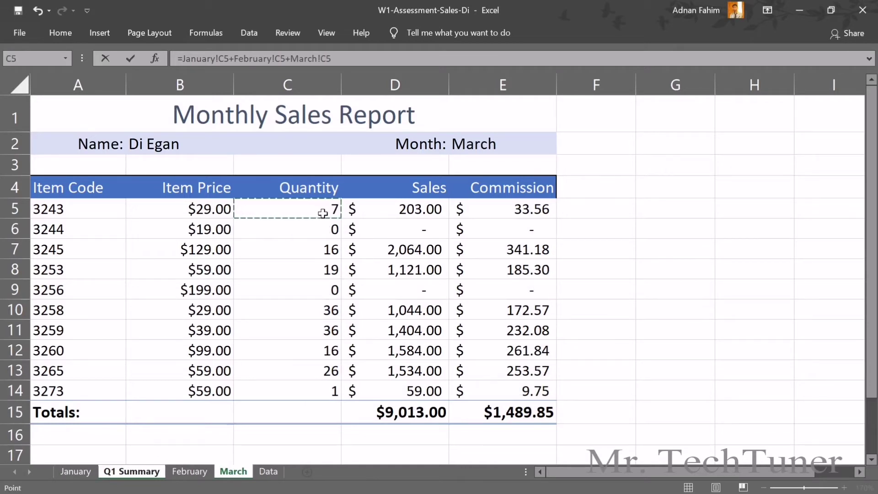
key("Return")
left_click(328, 214)
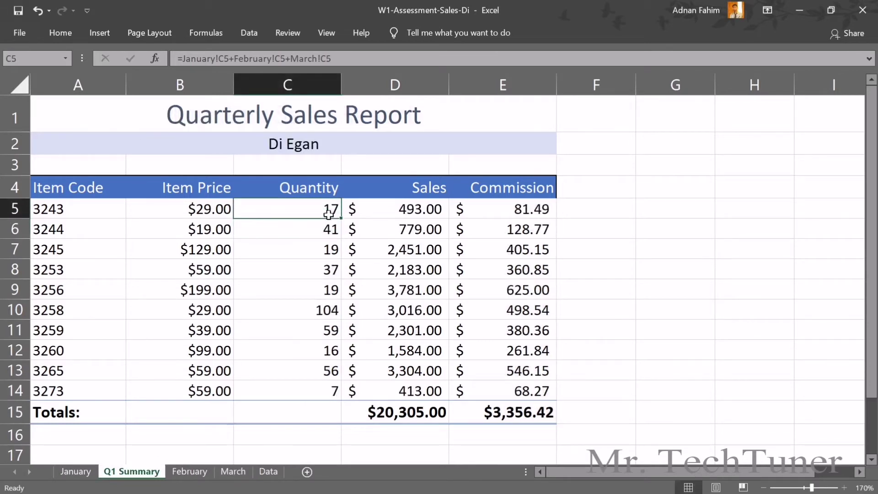
Fill the C5 quantity formula down to C14 on the Q1 Summary sheet and highlight the commission question in quiz question 1.
double_click(347, 223)
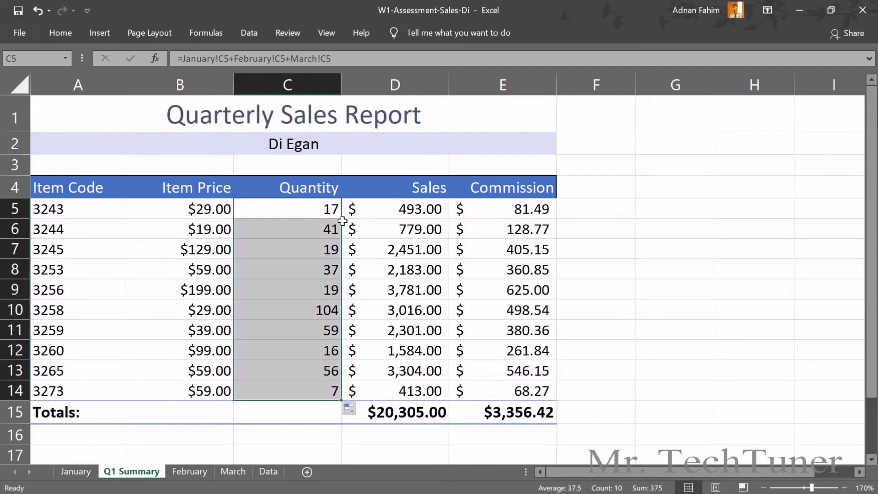
key("alt+Tab")
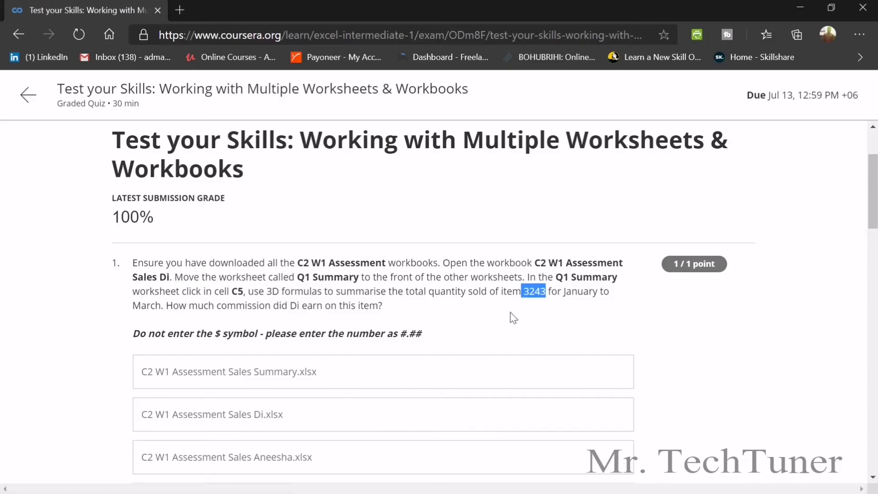
left_click_drag(264, 305, 380, 305)
key("alt+Tab")
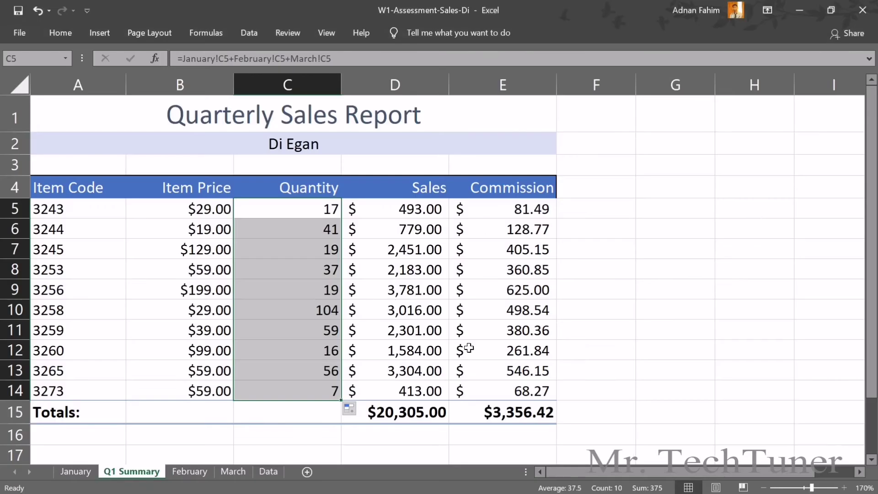
Select the commission for item 3243 in cell E5 and compare it with the quiz answer to question 1.
key("shift+Up")
key("shift+Up")
key("shift+Up")
key("shift+Up")
key("shift+Up")
left_click(335, 214)
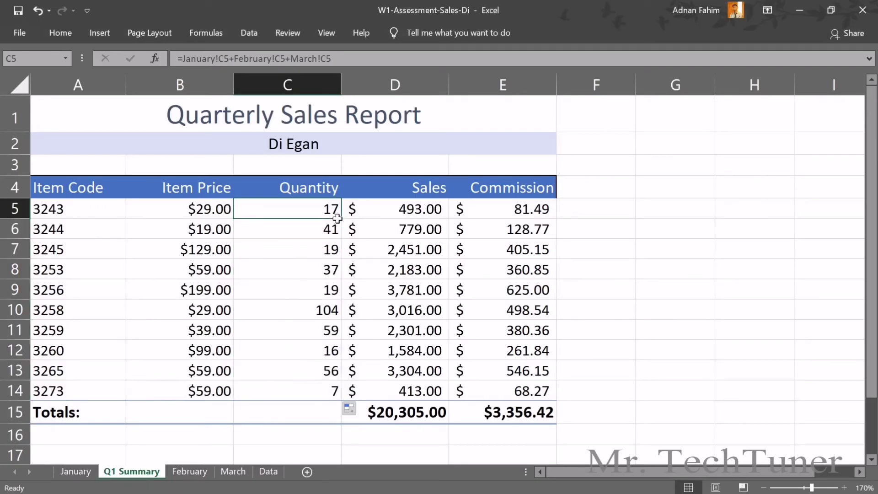
left_click(531, 218)
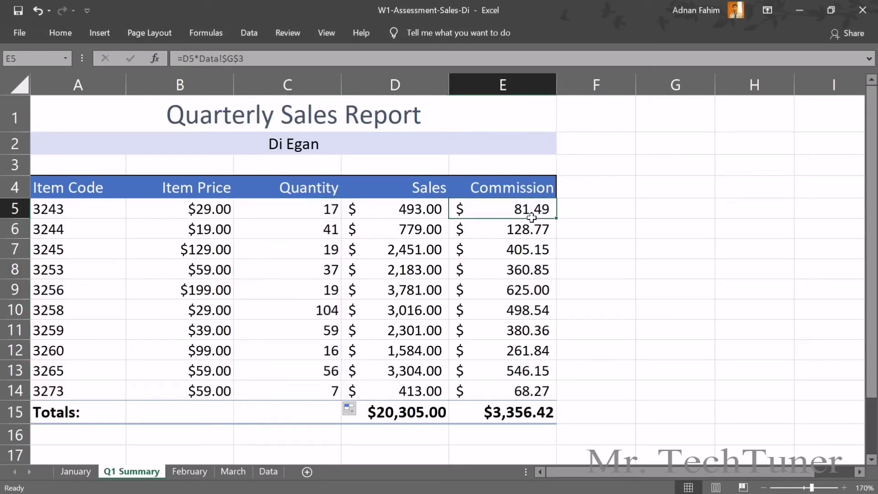
key("alt+Tab")
scroll(150, 334, "down", 5)
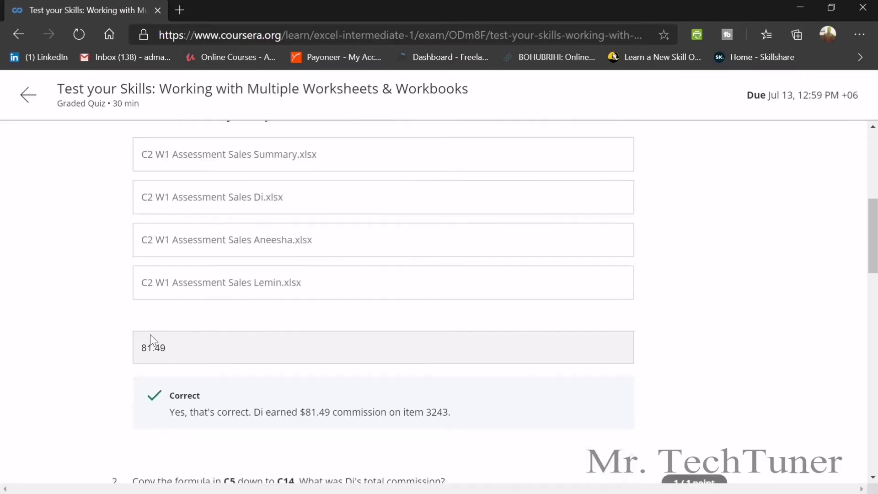
Read quiz question 2 and compare the total commission in cell E15 with its answer.
scroll(202, 341, "down", 6)
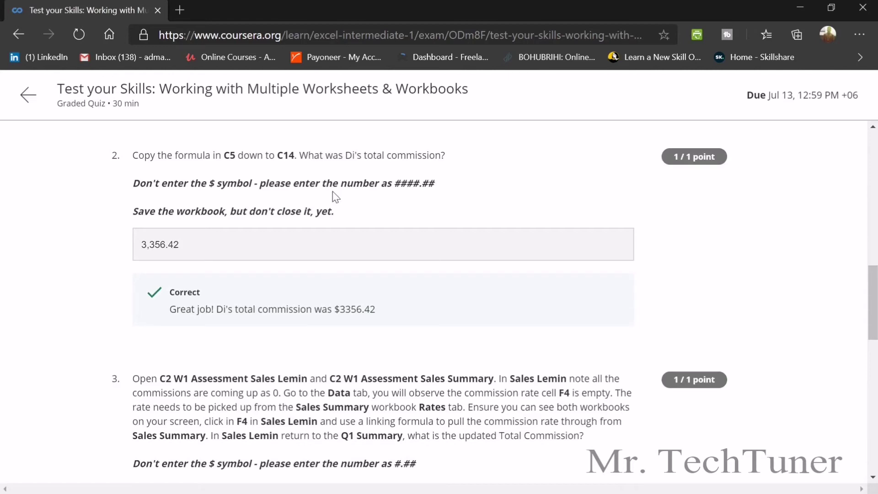
key("alt+Tab")
left_click(490, 416)
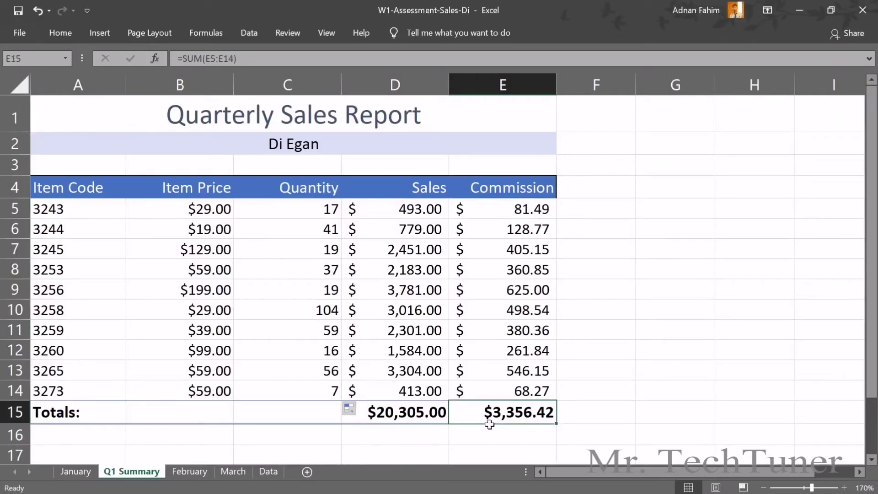
key("alt+Tab")
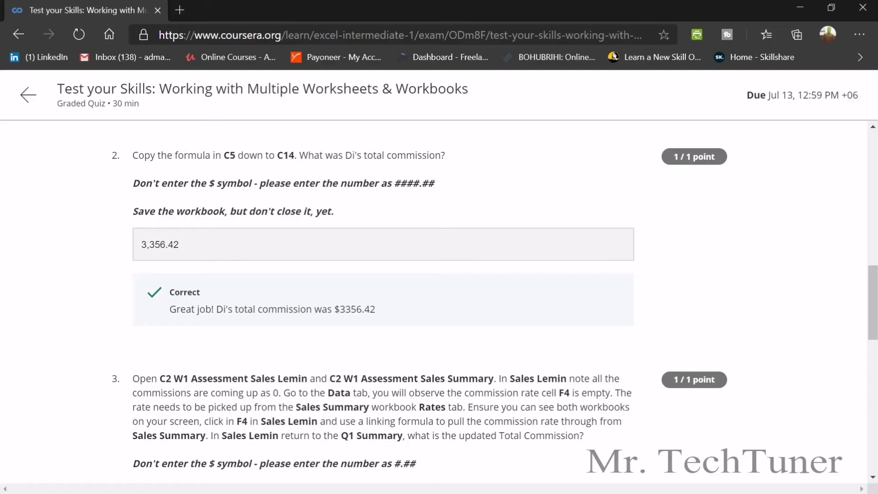
scroll(179, 204, "down", 4)
scroll(178, 204, "up", 2)
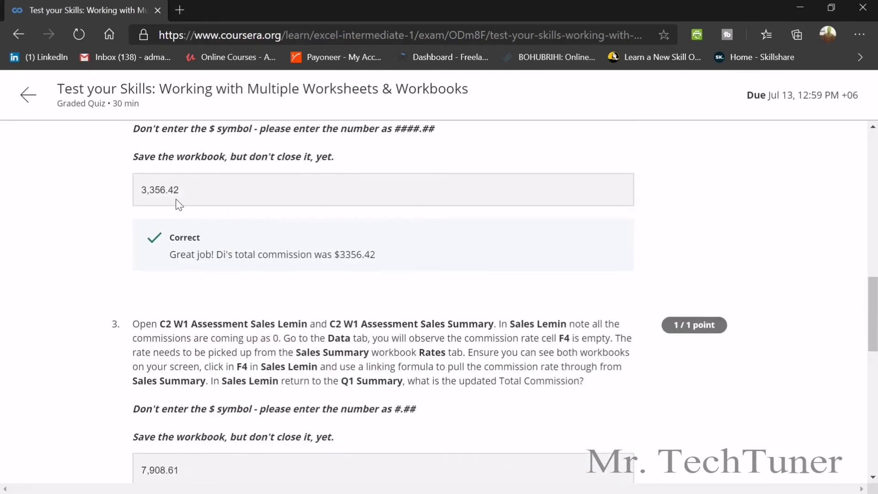
Read quiz question 3 and open the W1-Assessment-Sales-Lemin workbook from the Downloads folder.
scroll(178, 204, "down", 3)
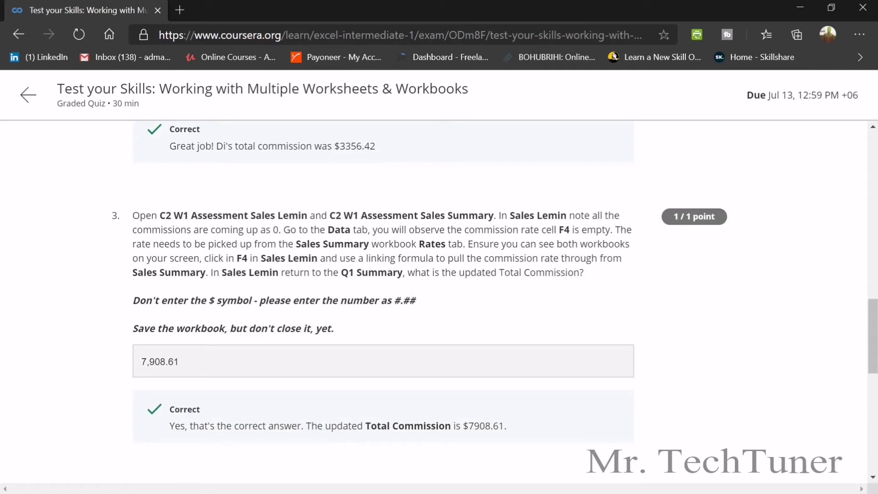
key("alt+Tab")
key("alt+Tab")
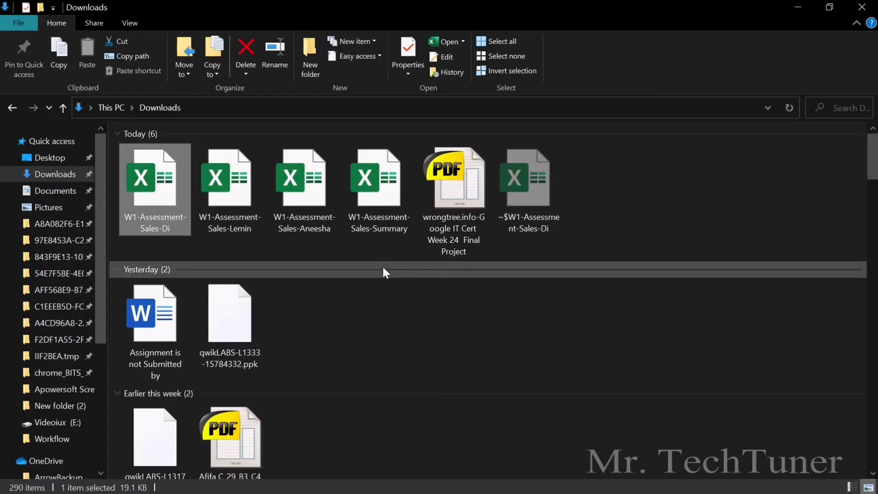
left_click(234, 212)
key("alt+Tab")
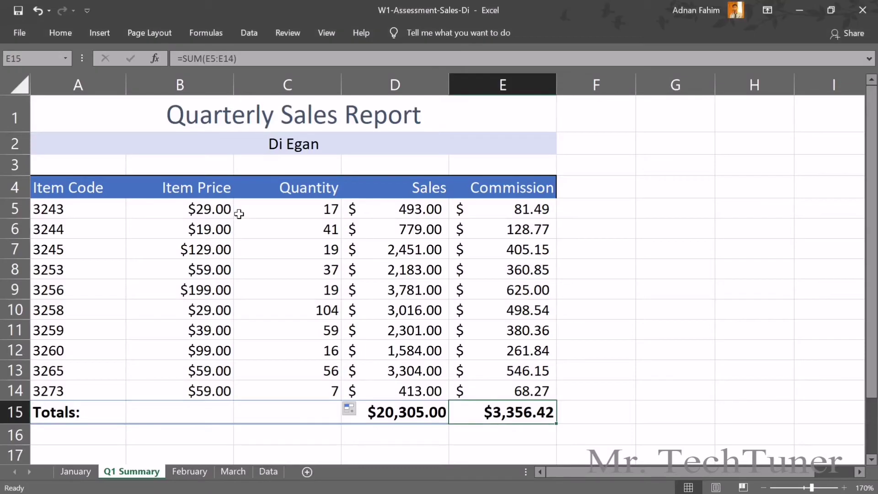
key("alt")
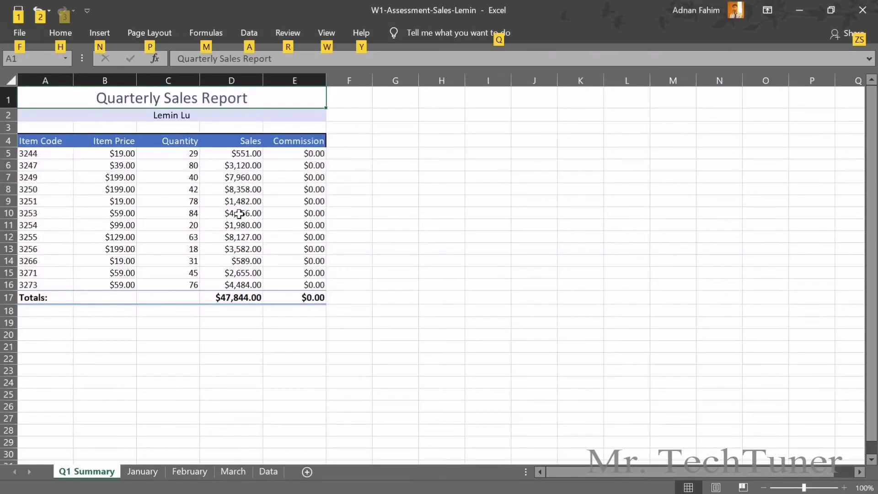
Recheck quiz question 3 and show the Data sheet of the W1-Assessment-Sales-Lemin workbook.
key("alt+Tab")
key("alt+Tab")
key("alt+Tab")
key("alt+Tab")
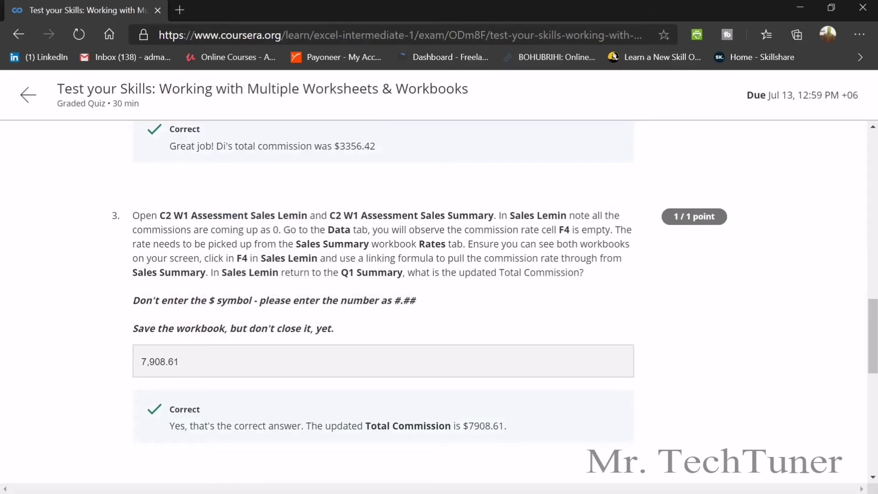
key("alt+Tab")
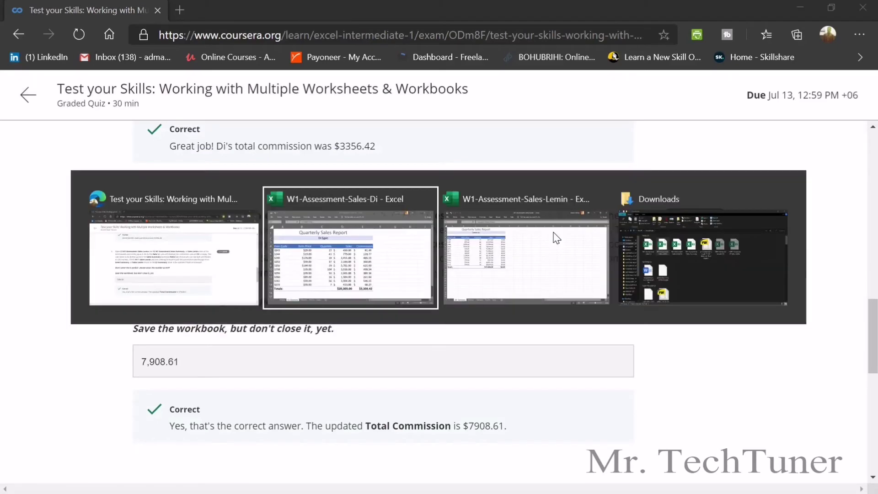
left_click(555, 237)
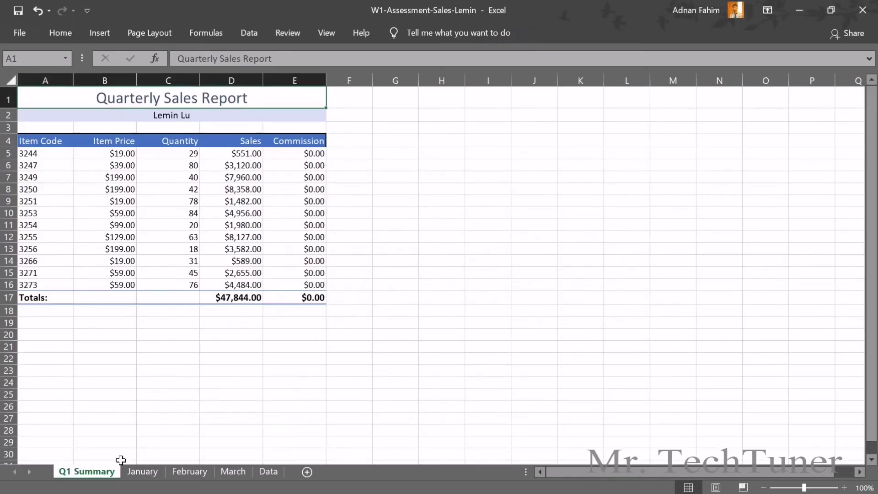
left_click(268, 471)
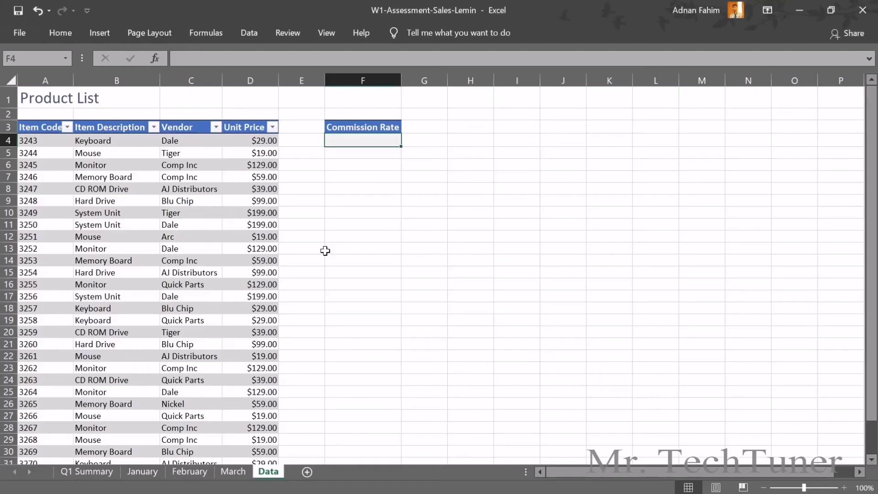
Open the recent workbook W1-Assessment-Sales-Summary and show its Rates sheet.
left_click(3, 40)
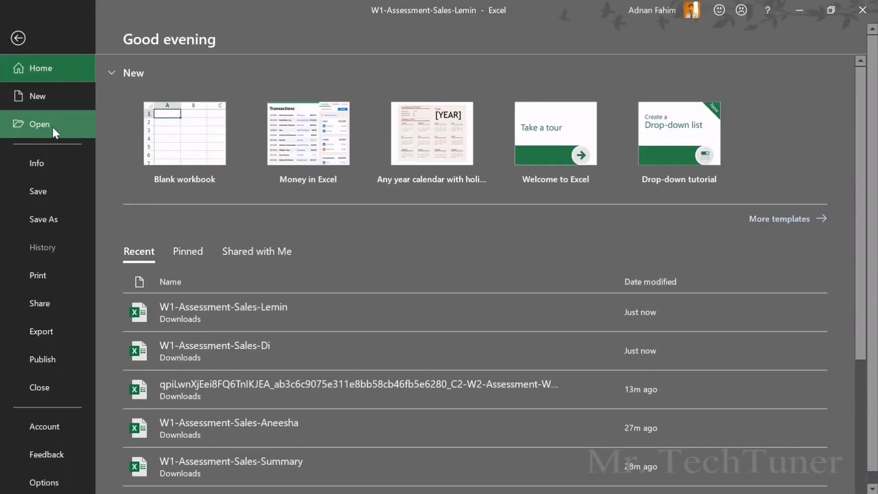
left_click(53, 128)
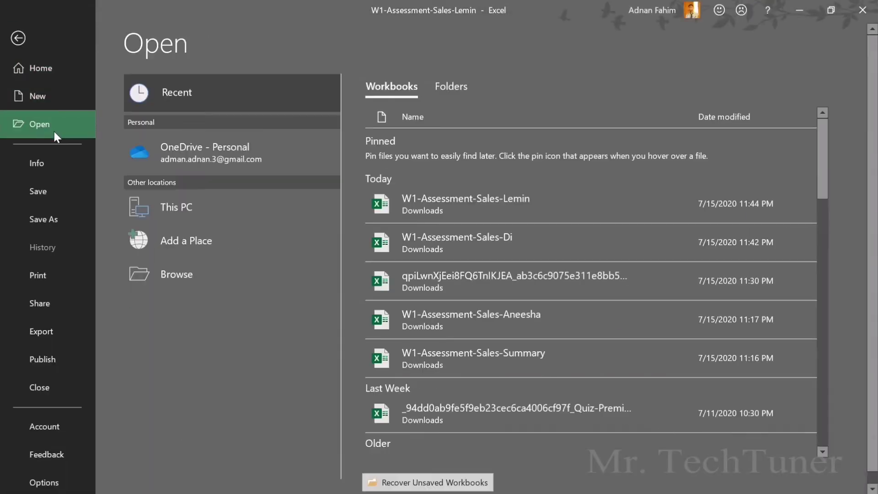
left_click(468, 346)
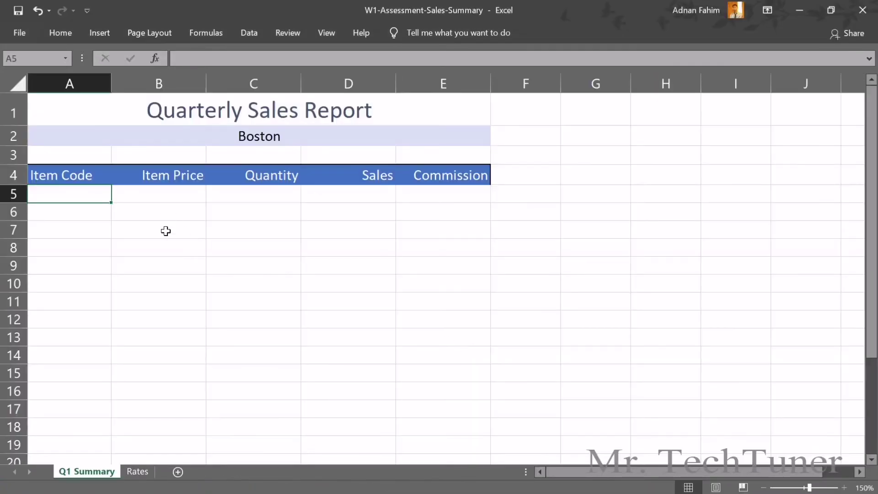
left_click(142, 472)
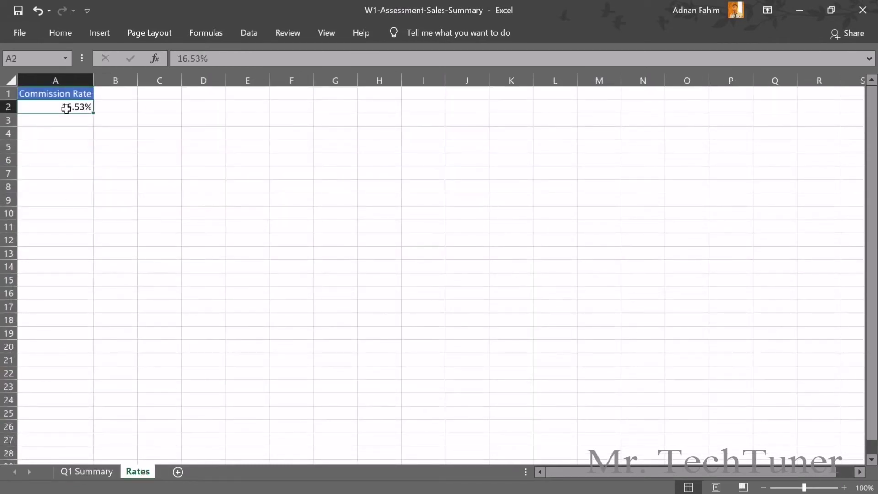
In cell F4 of the Lemin workbook's Data sheet, enter a formula linking to cell A2 on the Rates sheet of W1-Assessment-Sales-Summary.
key("alt+Tab")
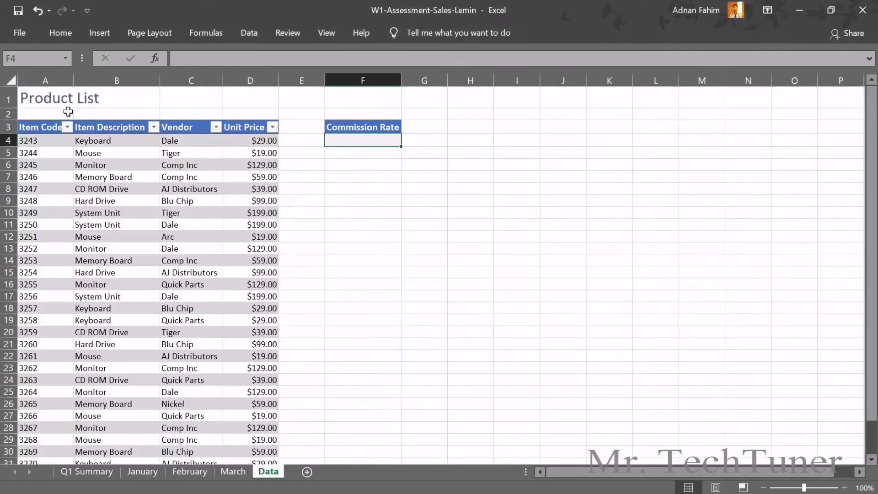
type("+")
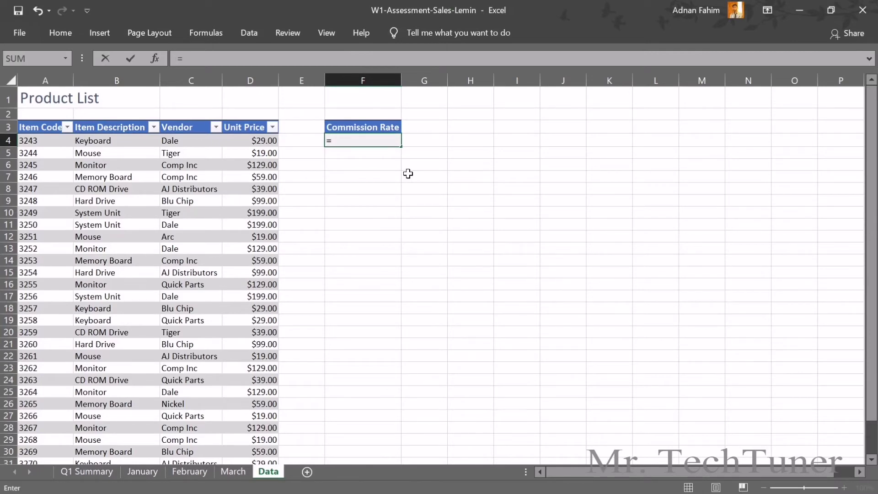
key("alt+Tab")
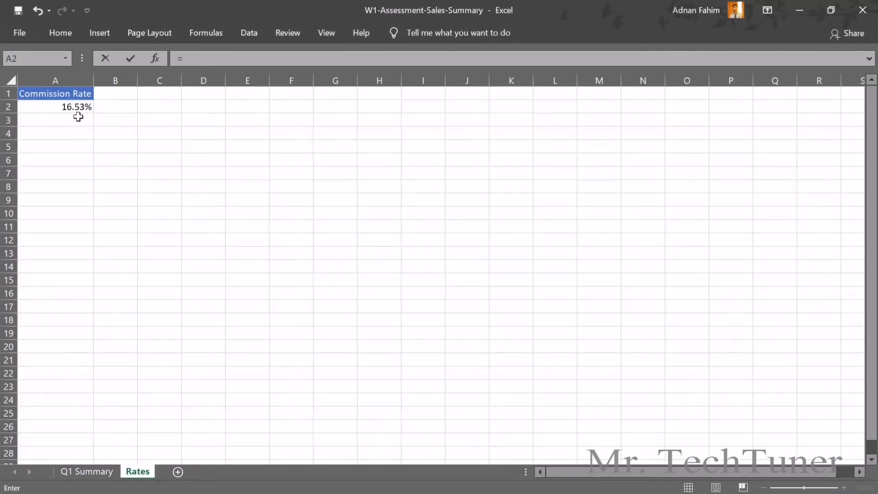
left_click(76, 109)
key("Return")
key("alt+Tab")
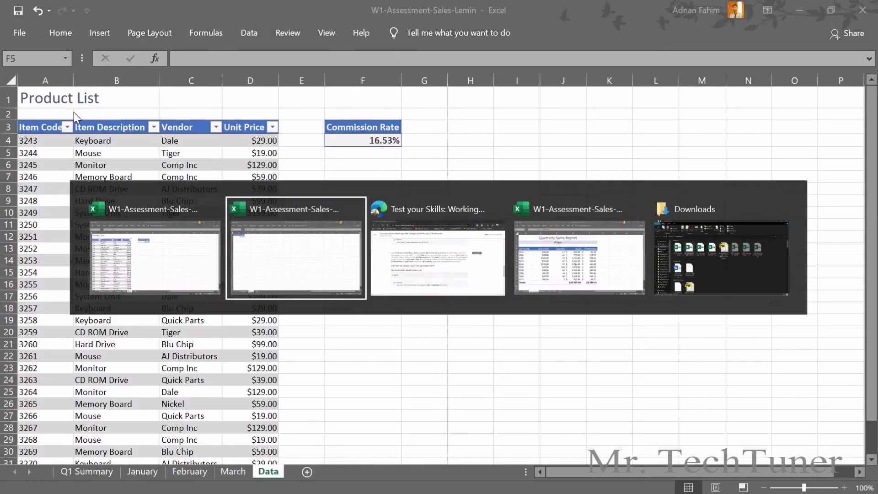
key("alt+Tab")
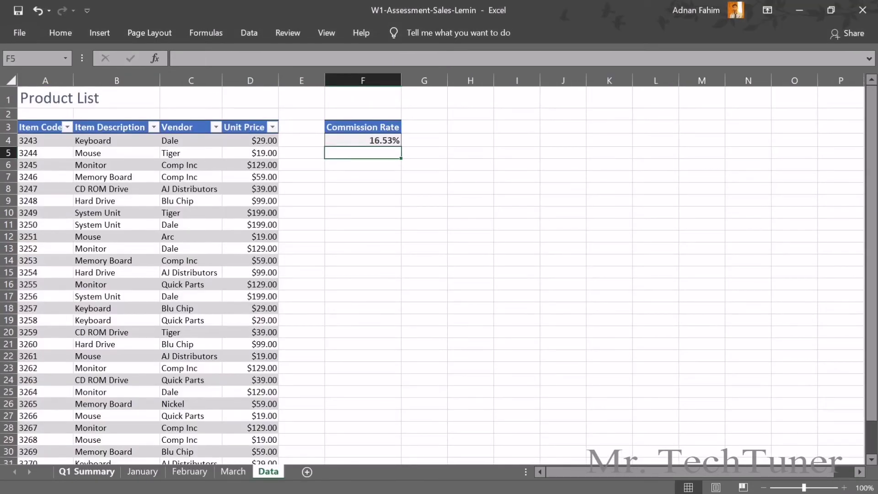
Show the Q1 Summary sheet of the Lemin workbook and highlight the updated Total Commission sentence in quiz question 3.
left_click(94, 471)
key("alt+Tab")
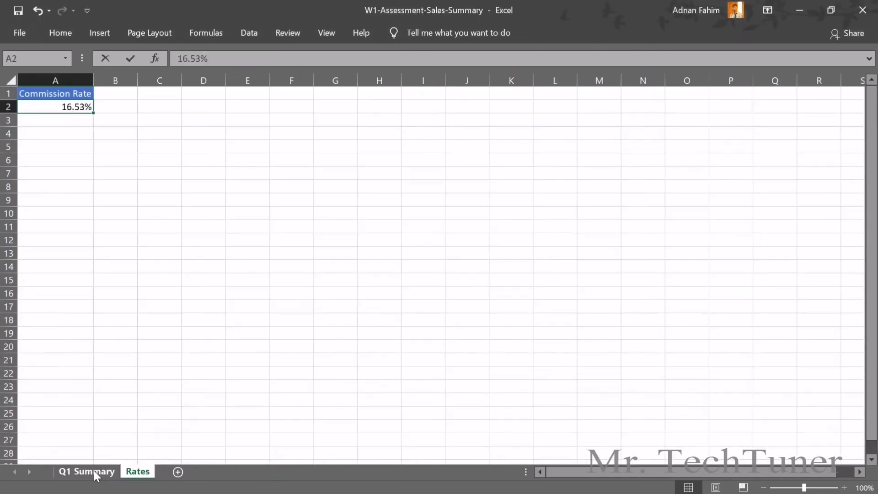
key("alt+Tab")
key("alt+Tab")
key("alt+Tab")
key("alt+Tab")
key("alt+Tab")
key("alt+Tab")
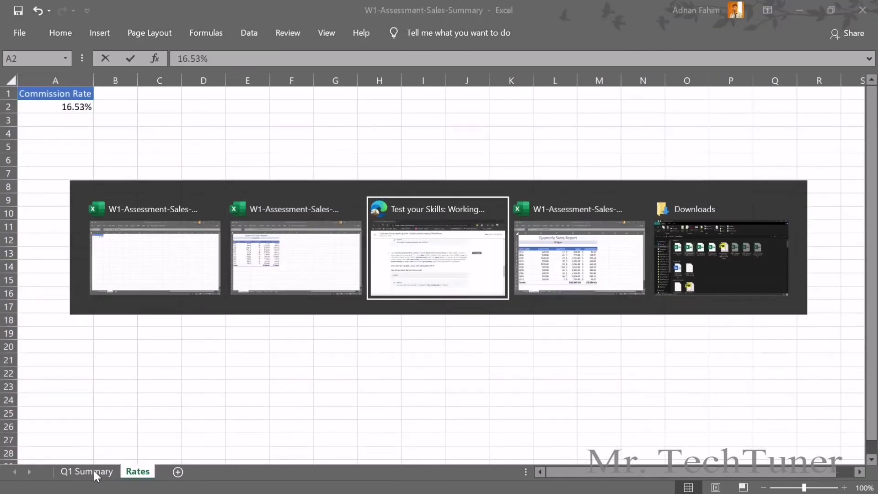
scroll(163, 318, "up", 1)
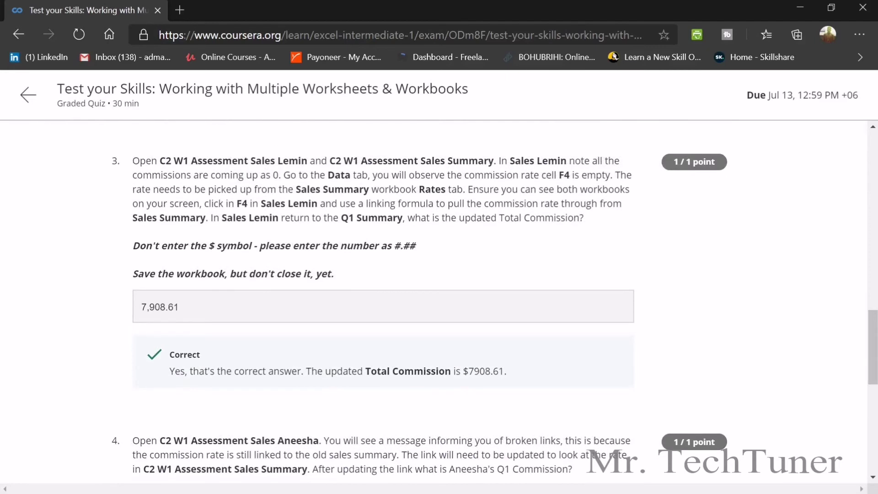
left_click_drag(213, 217, 574, 218)
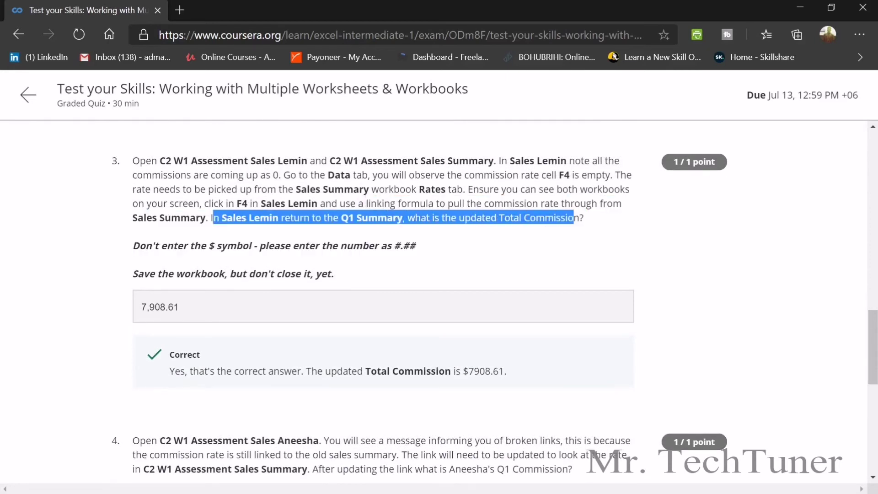
Select the total commission in E17 of the Lemin workbook's Q1 Summary, compare it with the answer to question 3, and go to question 4.
key("alt+Tab")
key("alt+Tab")
key("Tab")
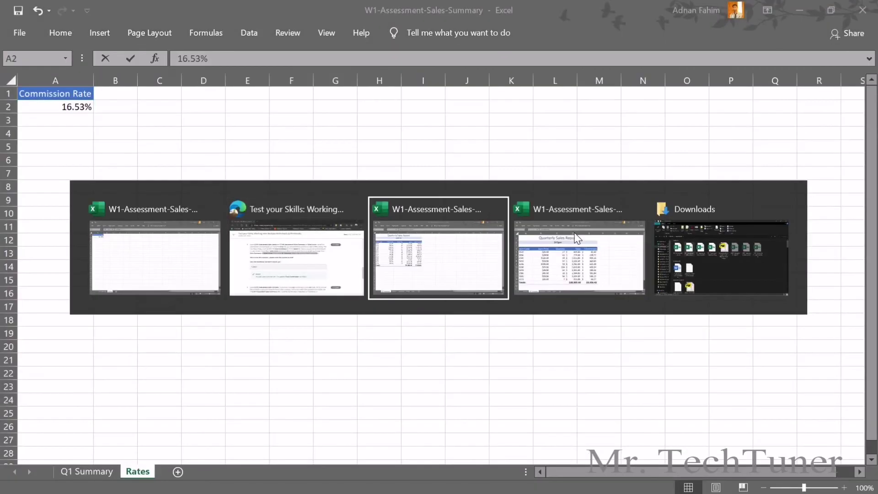
left_click(324, 300)
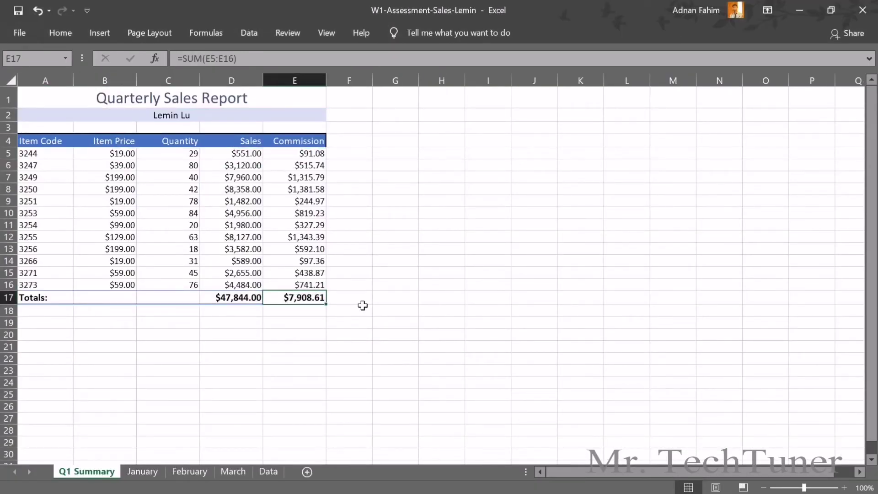
key("alt+Tab")
key("alt+Tab")
key("Tab")
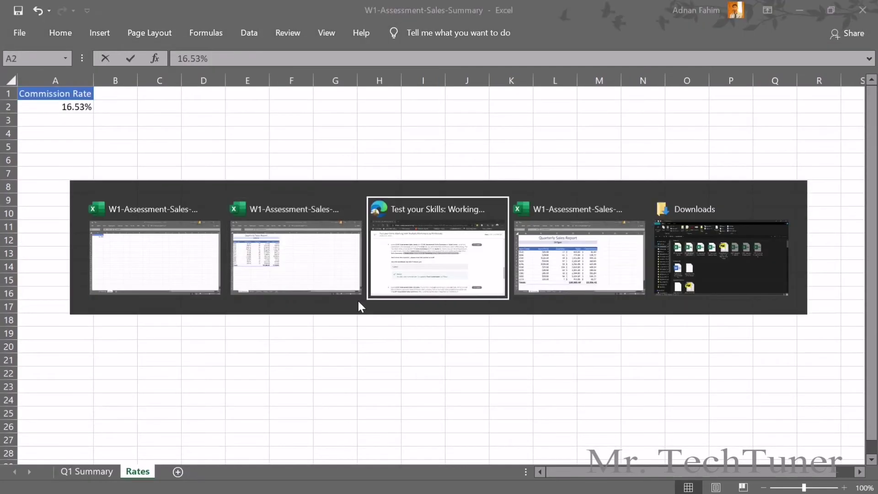
left_click(208, 315)
scroll(245, 313, "down", 5)
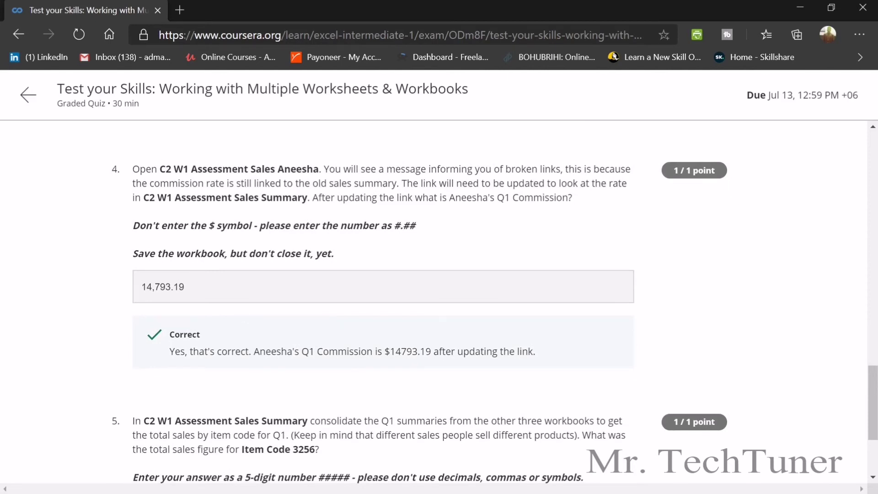
Switch to Excel and open the recent workbook W1-Assessment-Sales-Aneesha.
key("alt+Tab")
left_click(18, 34)
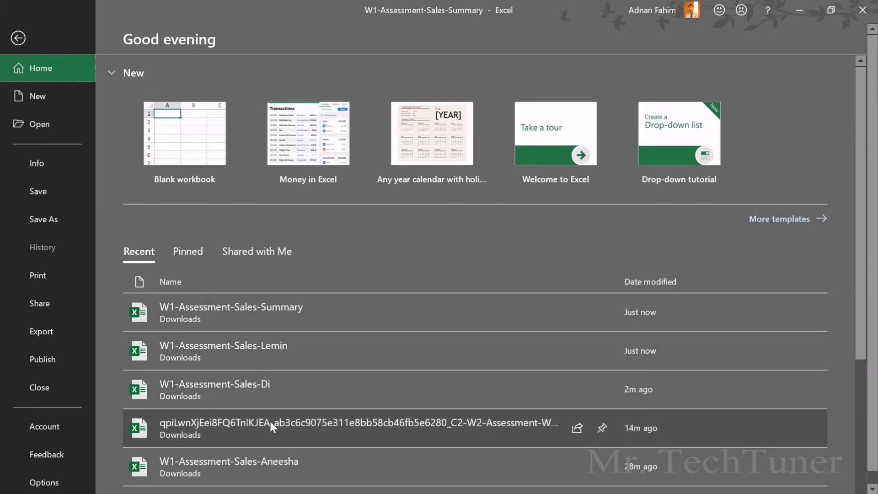
left_click(276, 463)
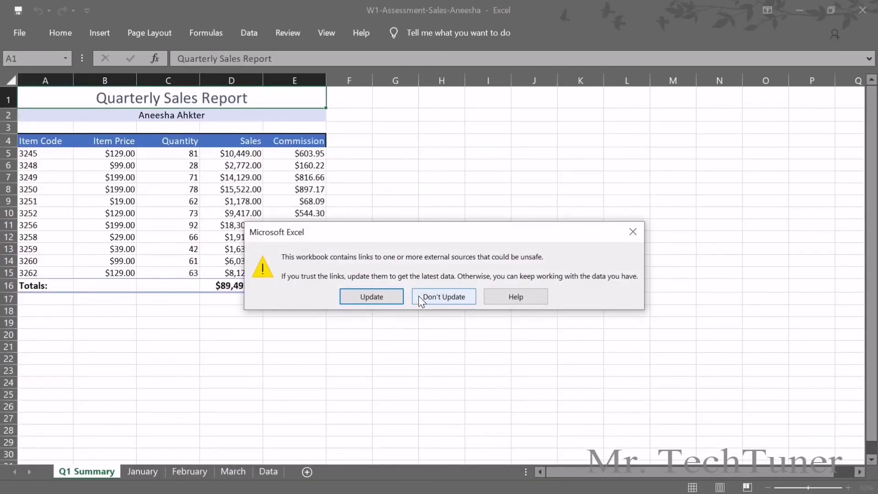
Highlight the mention of broken links in quiz question 4 in the browser, and return to the Aneesha workbook.
key("alt+Tab")
key("alt+Tab")
key("alt+Tab")
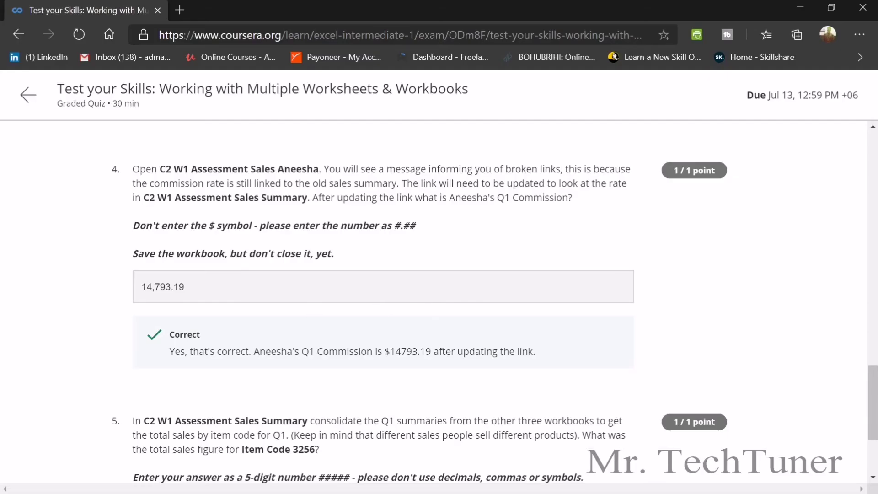
left_click_drag(499, 169, 558, 161)
key("alt+Tab")
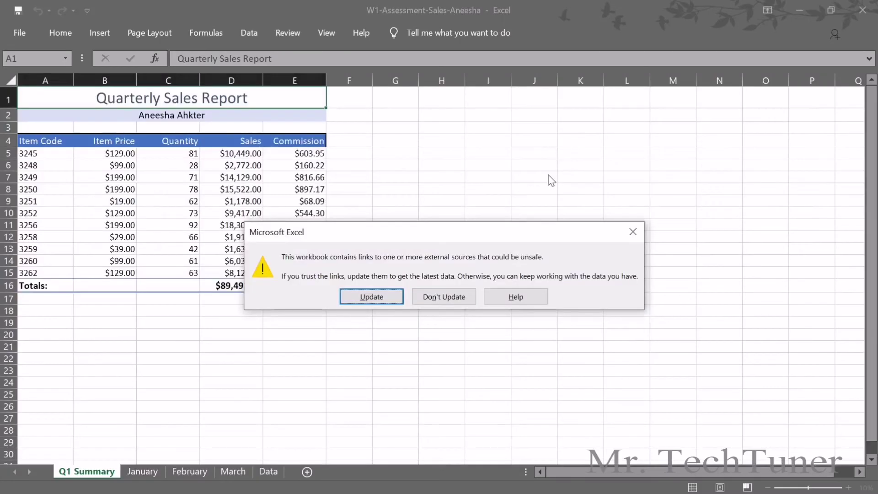
Try to update the Aneesha workbook's external links, continue past the prompt, and recheck quiz question 4.
left_click(368, 291)
left_click(411, 297)
key("alt+Tab")
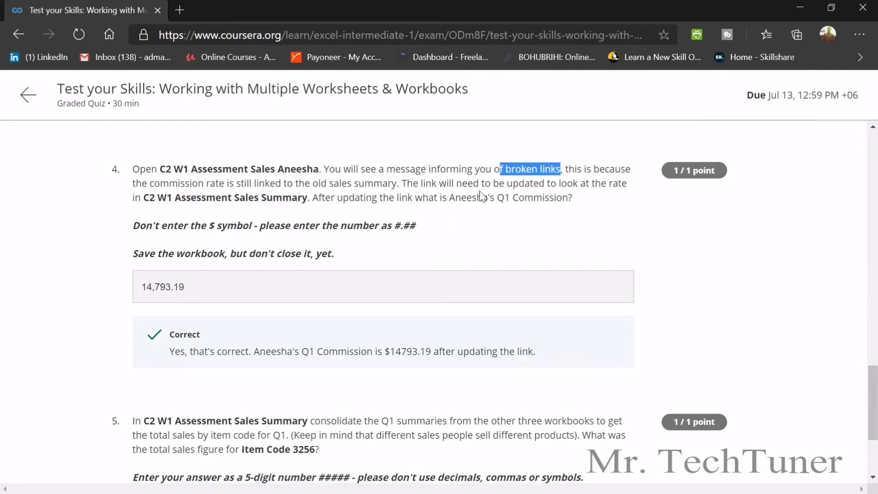
key("alt+Tab")
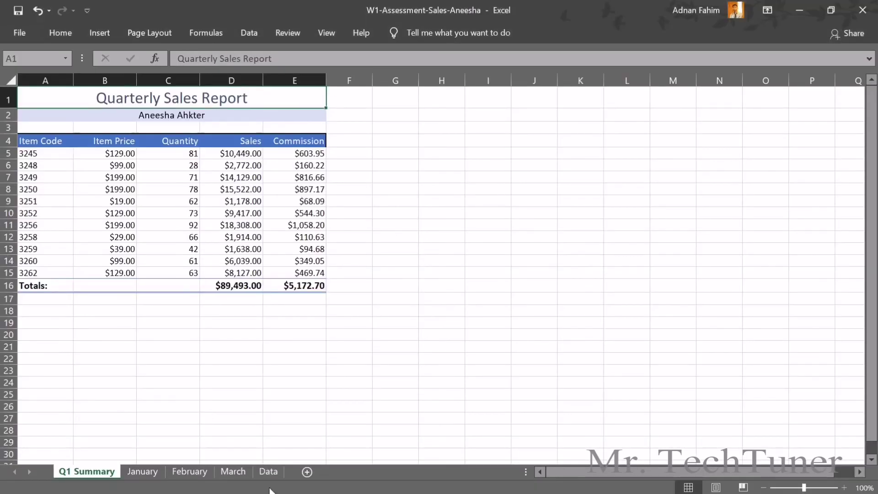
In cell F4 of the Aneesha workbook's Data sheet, replace the old link with one to cell A2 on the Rates sheet of W1-Assessment-Sales-Summary.
left_click(270, 472)
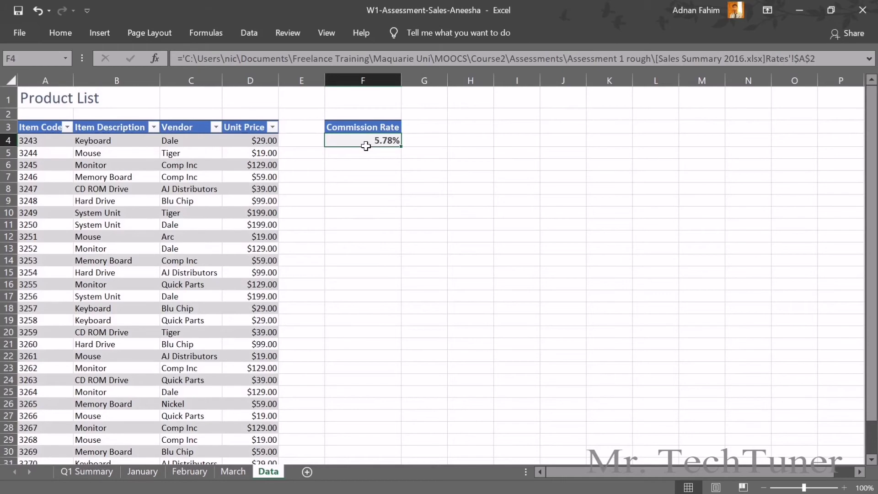
type("=")
key("alt+Tab")
key("Tab")
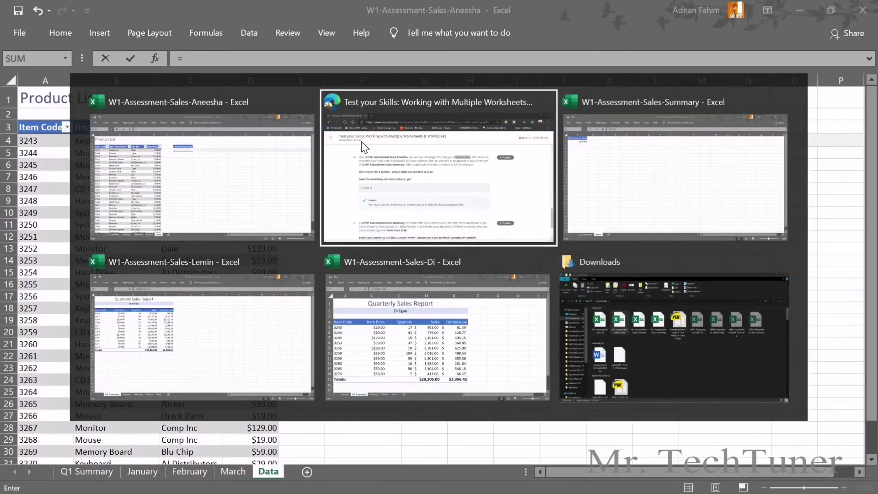
left_click(83, 108)
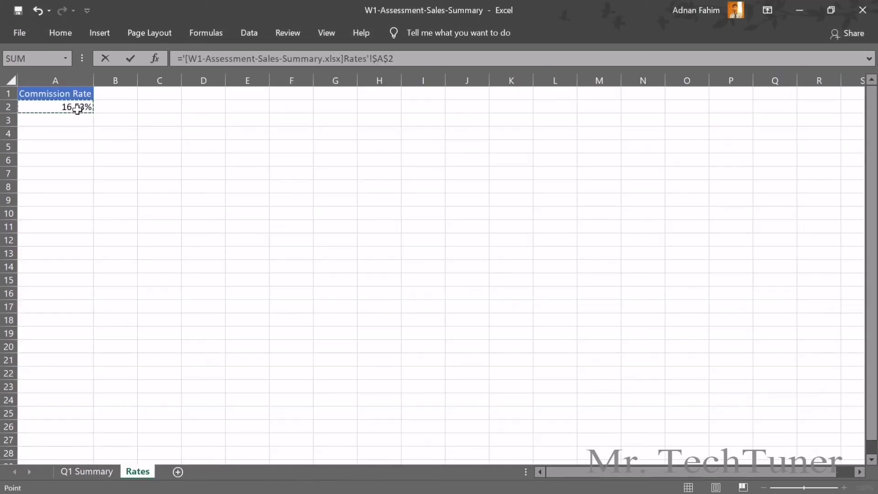
key("Return")
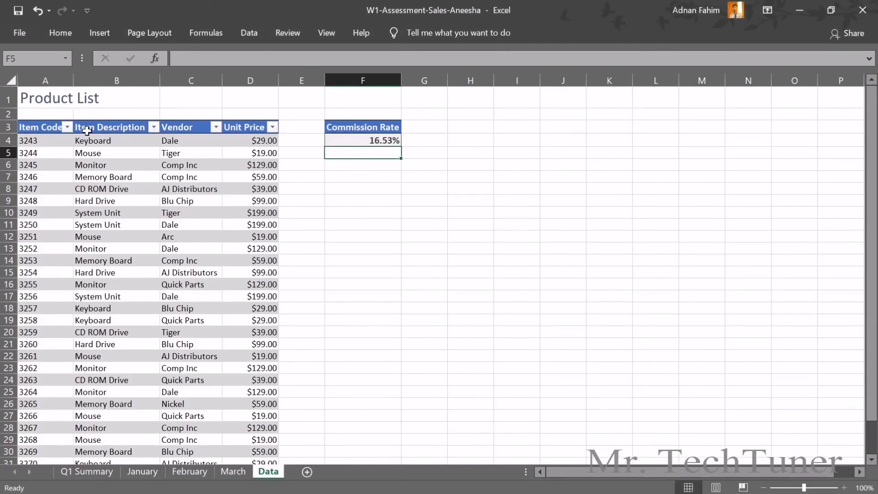
Select the total commission in E16 of the Aneesha workbook's Q1 Summary, compare it with the answer to question 4, and go to question 5.
left_click(96, 471)
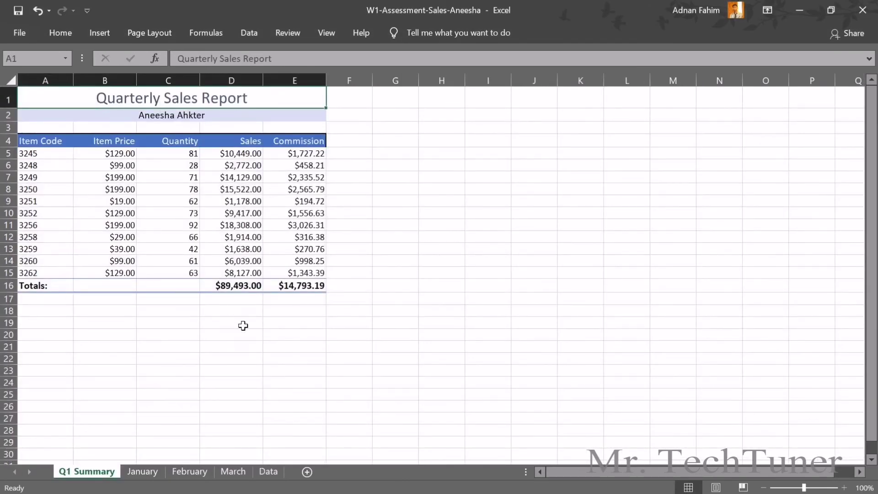
key("alt+Tab")
key("alt+Tab")
key("Tab")
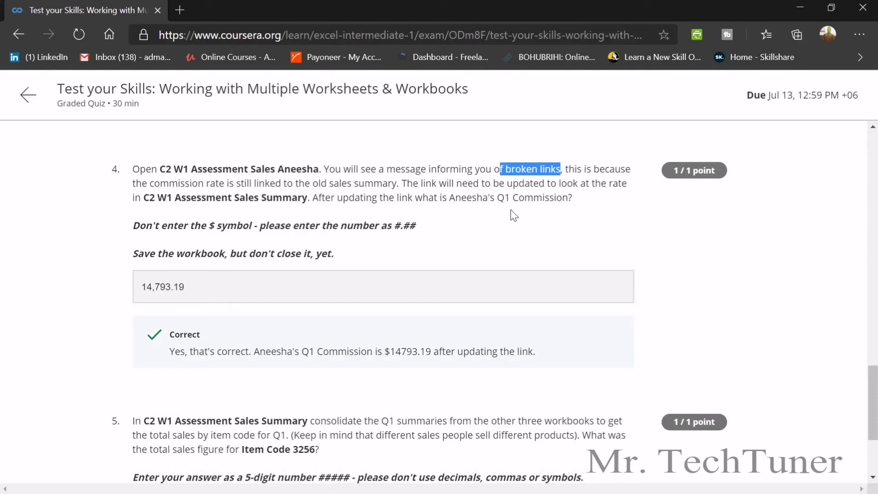
key("alt+Tab")
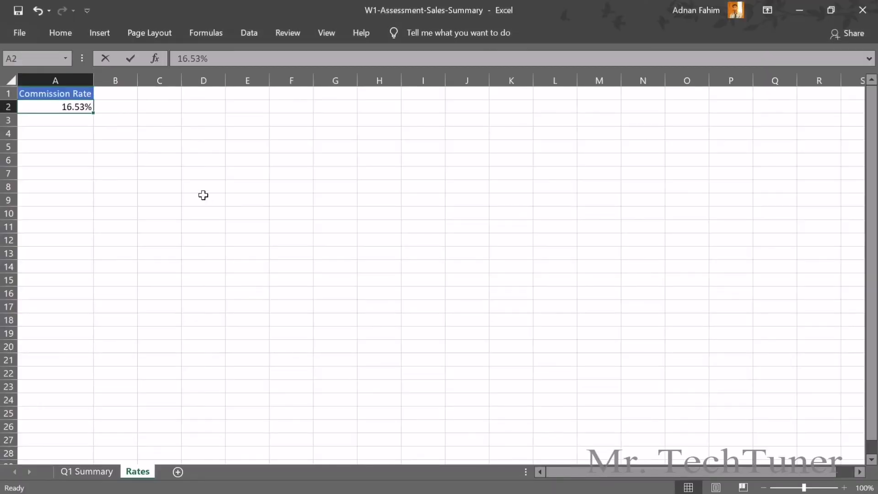
key("alt+Tab")
key("Tab")
left_click(312, 286)
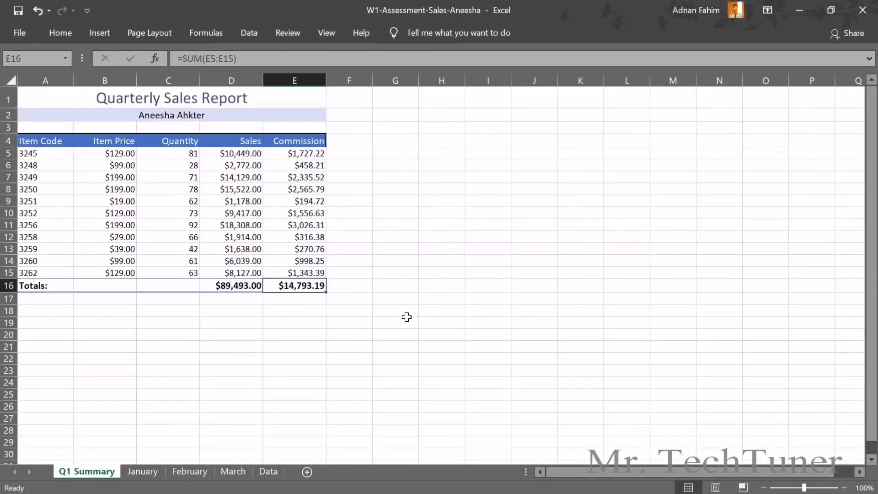
key("alt+Tab")
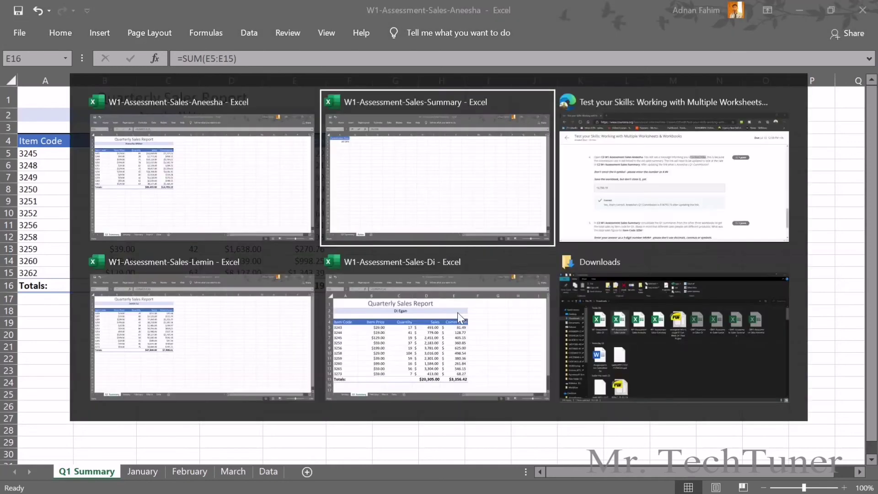
key("alt+Tab")
key("Tab")
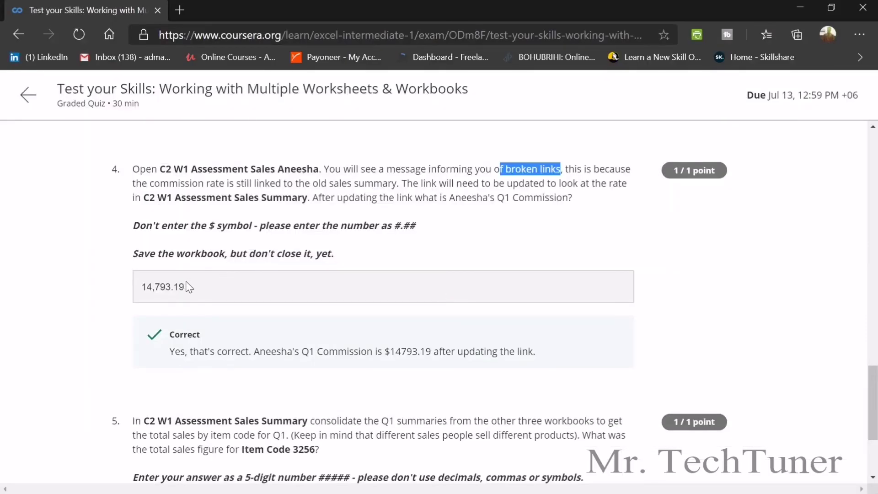
scroll(185, 283, "down", 3)
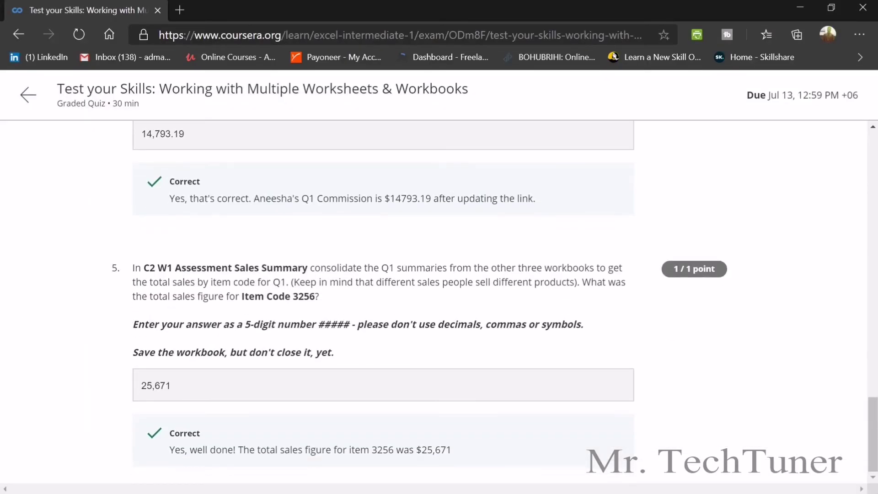
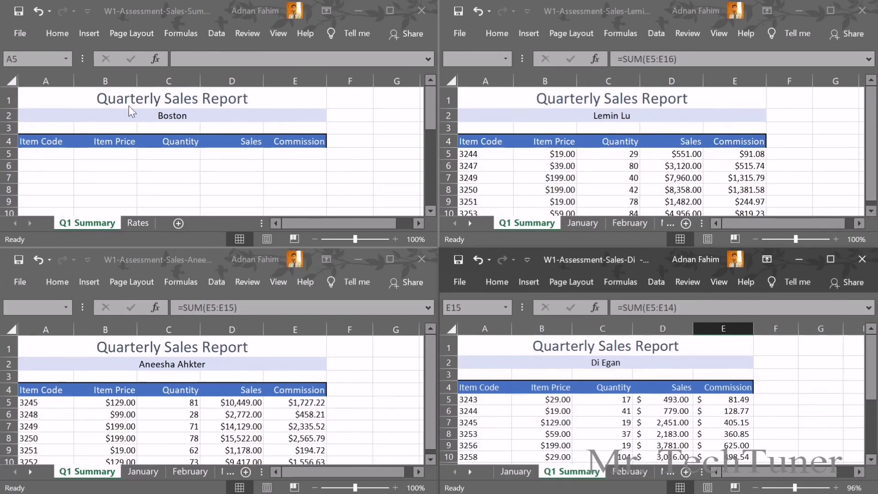
Start a Sum consolidation at A5 of W1-Assessment-Sales-Summary's Q1 Summary and add range A5:E15 from W1-Assessment-Sales-Di's Q1 Summary.
left_click(215, 34)
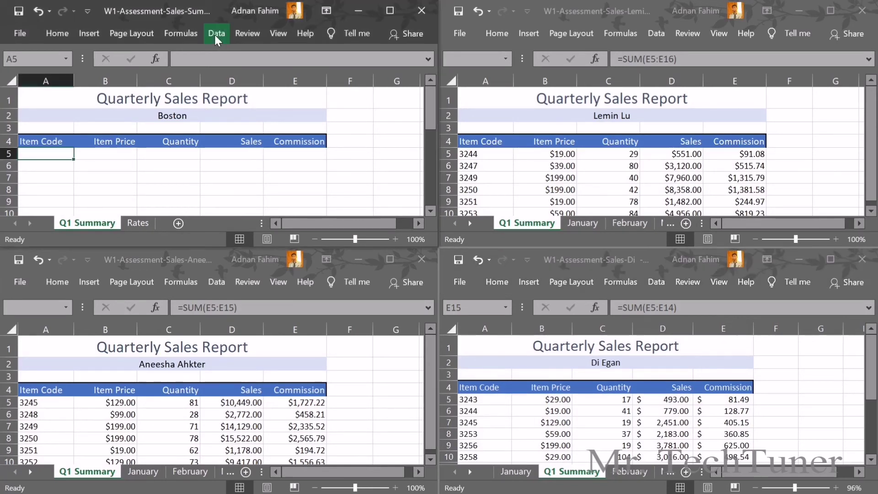
left_click(215, 36)
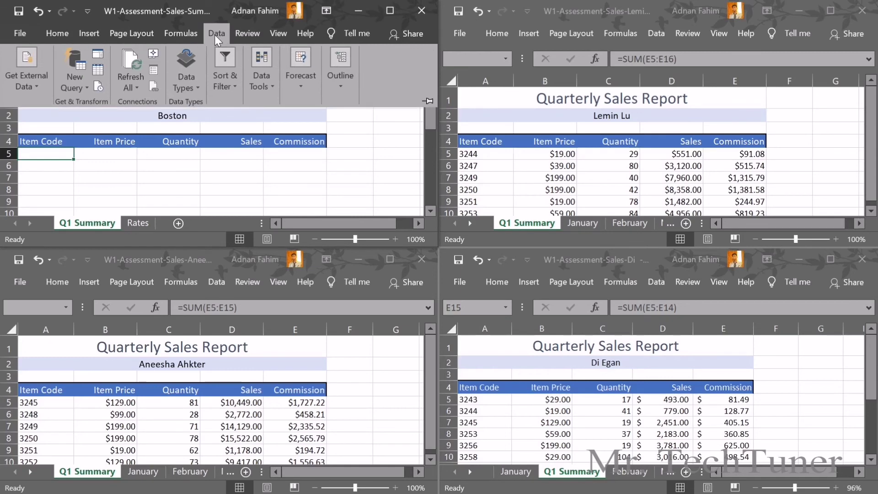
left_click(252, 69)
left_click(418, 123)
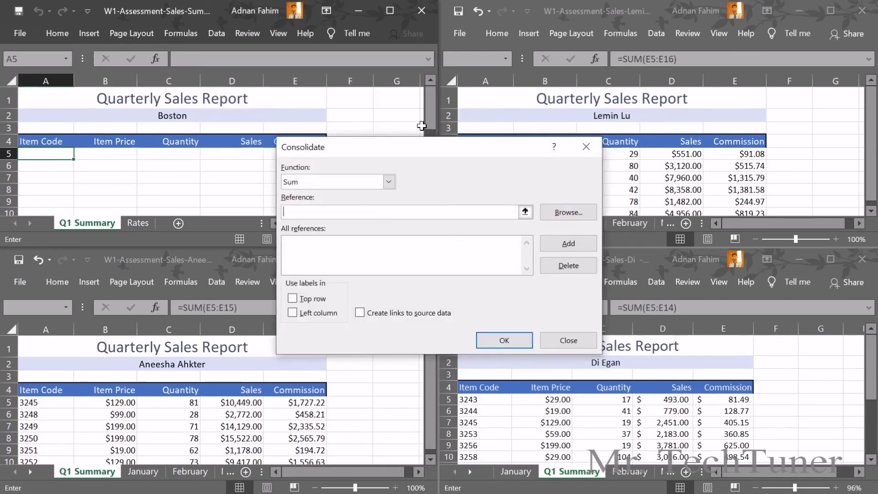
left_click_drag(414, 150, 355, 13)
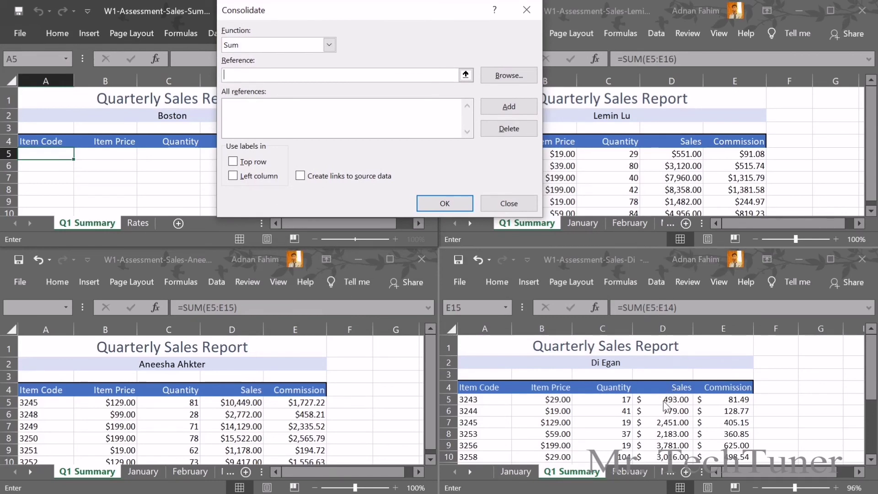
left_click(466, 403)
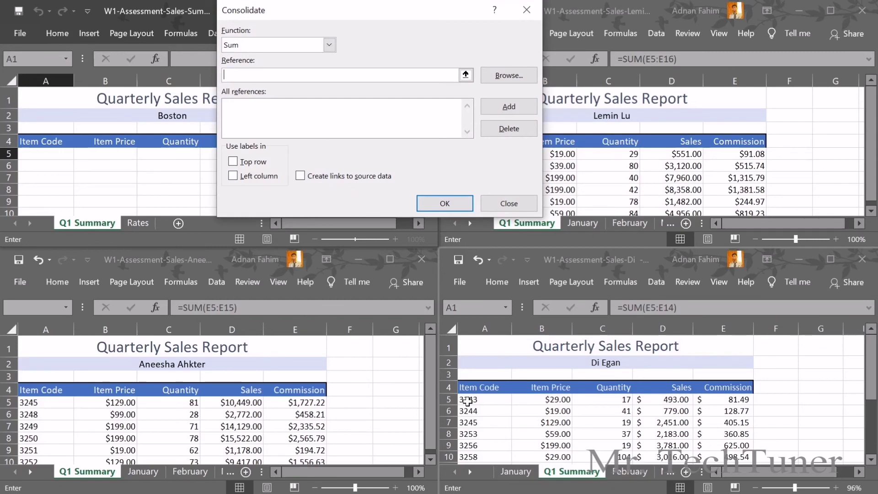
left_click_drag(467, 401, 734, 442)
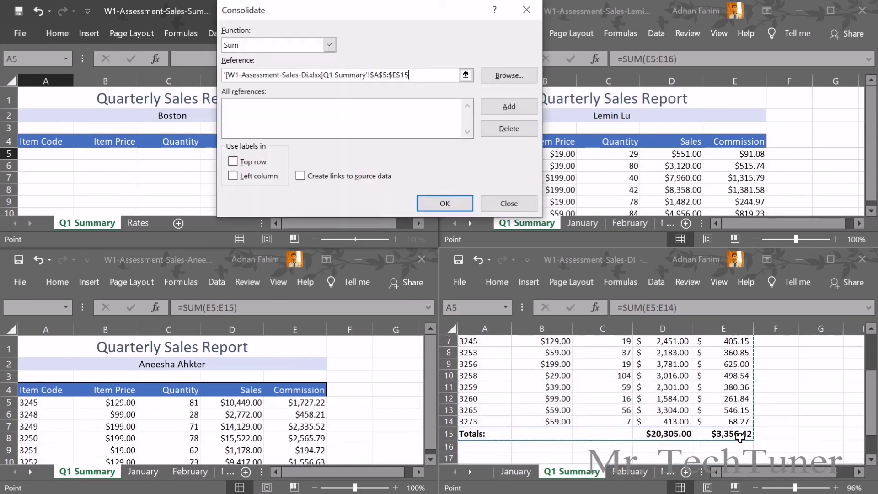
left_click(507, 107)
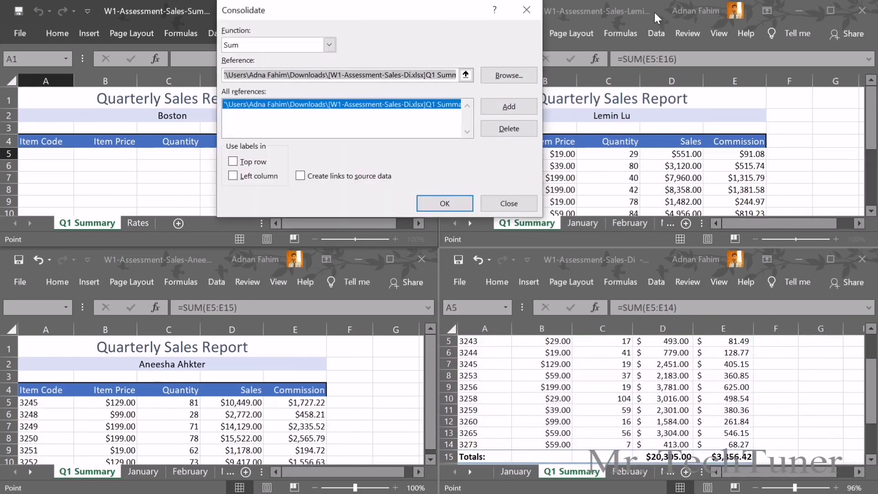
Add range A5:E17 from the Q1 Summary sheet of W1-Assessment-Sales-Lemin to the consolidation references.
left_click_drag(385, 7, 237, 6)
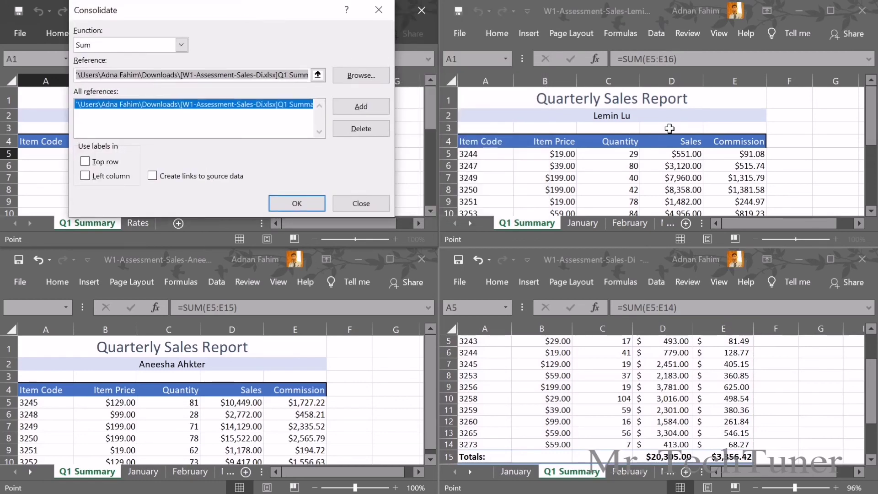
left_click(475, 145)
left_click_drag(474, 149, 748, 210)
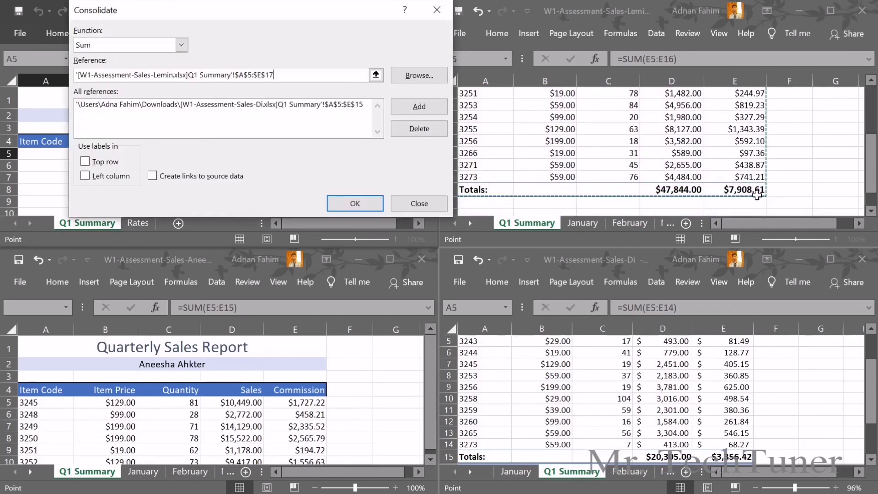
left_click(417, 105)
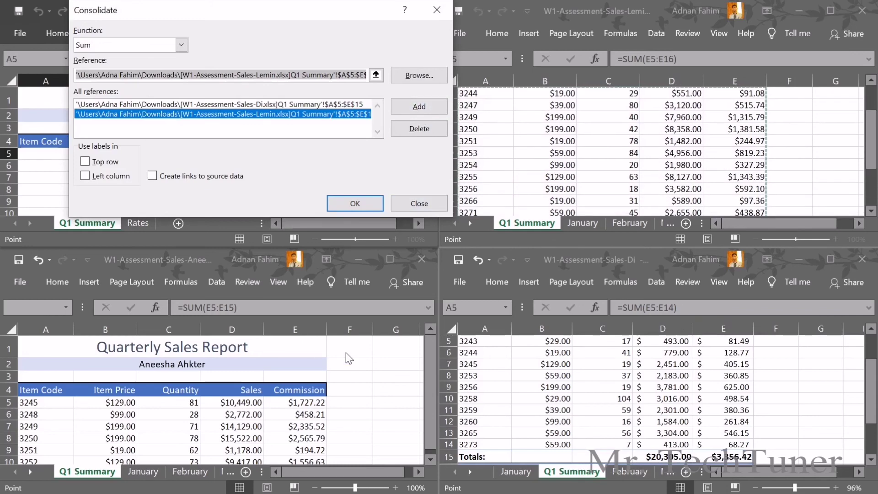
Add range A5:E16 from the Q1 Summary sheet of W1-Assessment-Sales-Aneesha to the consolidation references.
left_click(258, 283)
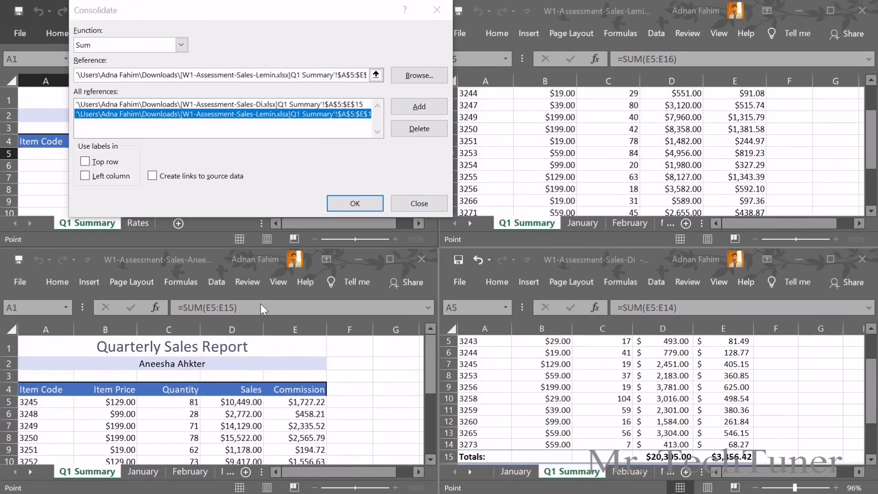
scroll(96, 362, "down", 1)
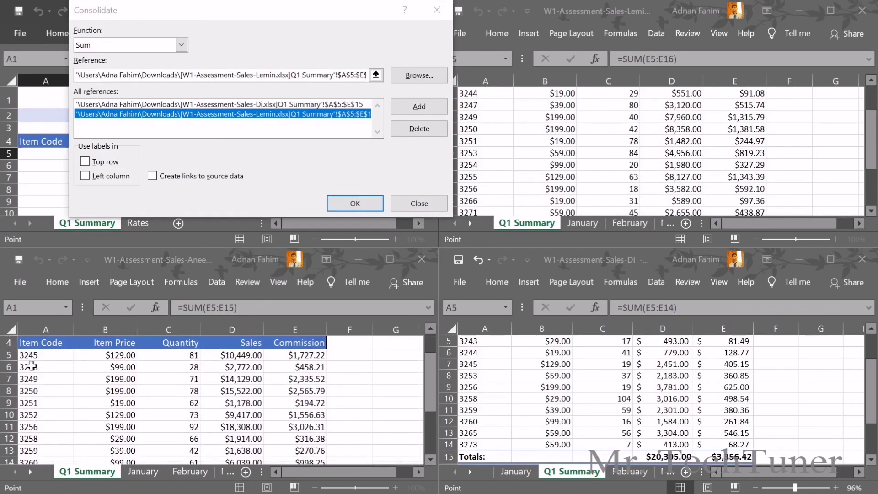
left_click_drag(27, 354, 316, 438)
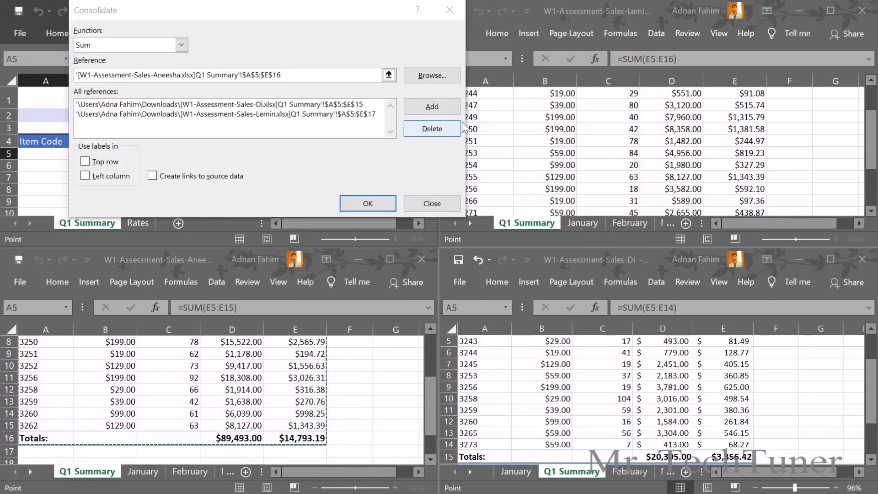
left_click(440, 107)
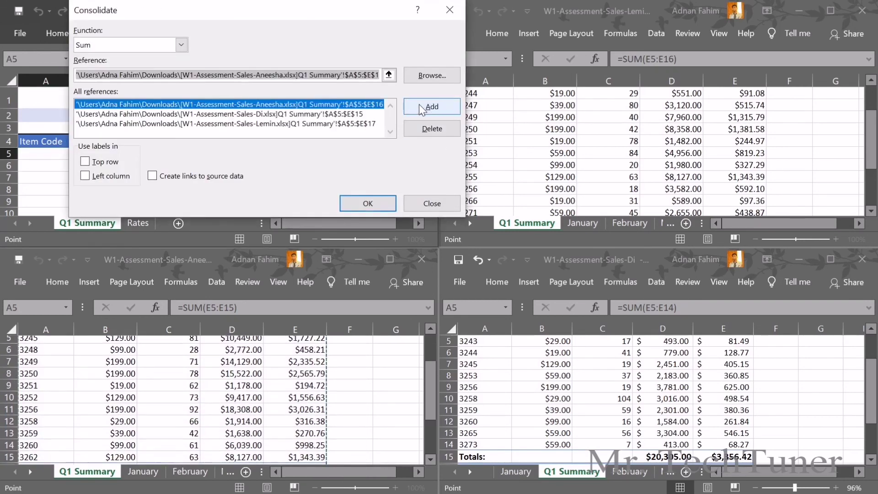
Consolidate the three ranges using left column labels, and maximize the W1-Assessment-Sales-Summary window.
left_click(103, 177)
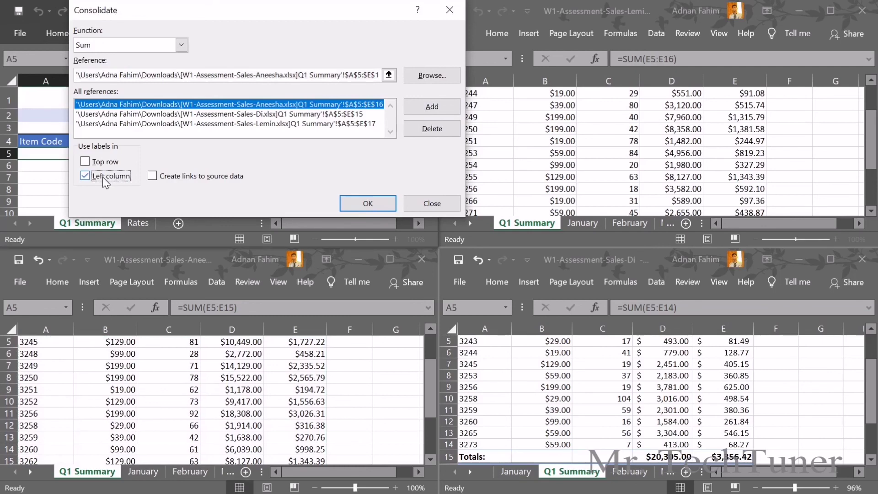
left_click(374, 200)
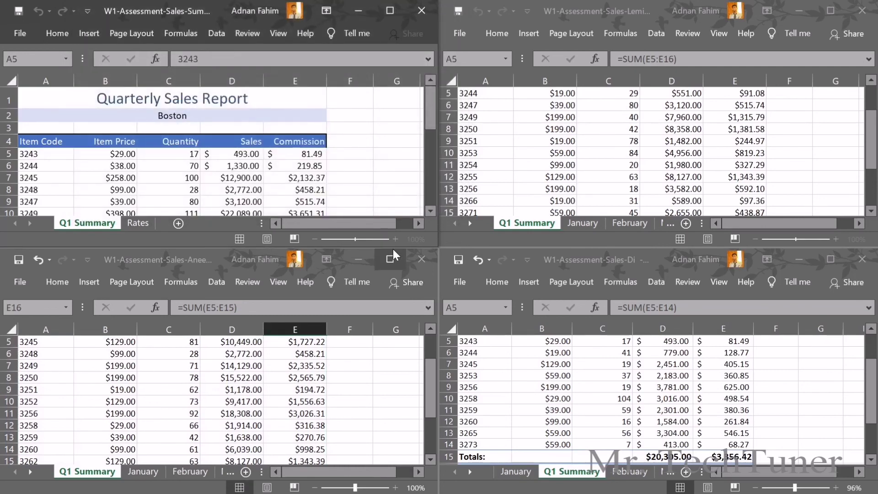
left_click(390, 10)
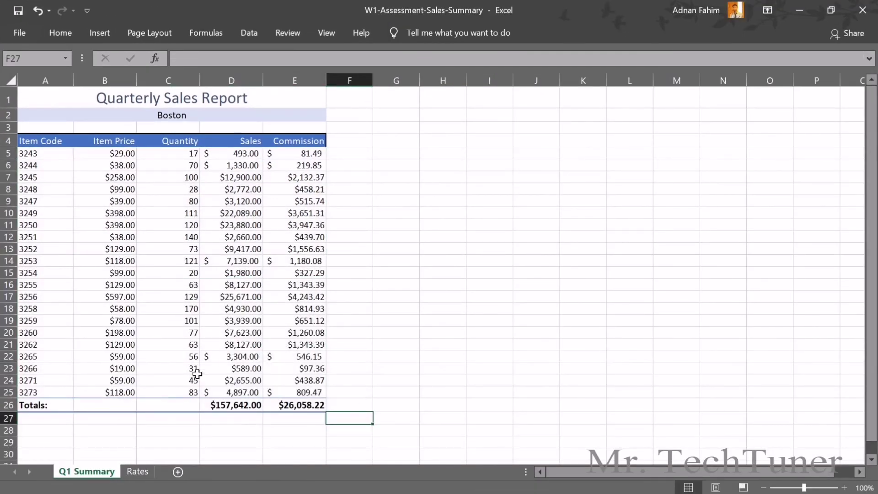
Switch to the Coursera quiz in the browser and reread question 5 about the total sales figure for Item Code 3256.
key("alt+Tab")
key("alt+Tab")
key("alt+Tab")
key("alt+Tab")
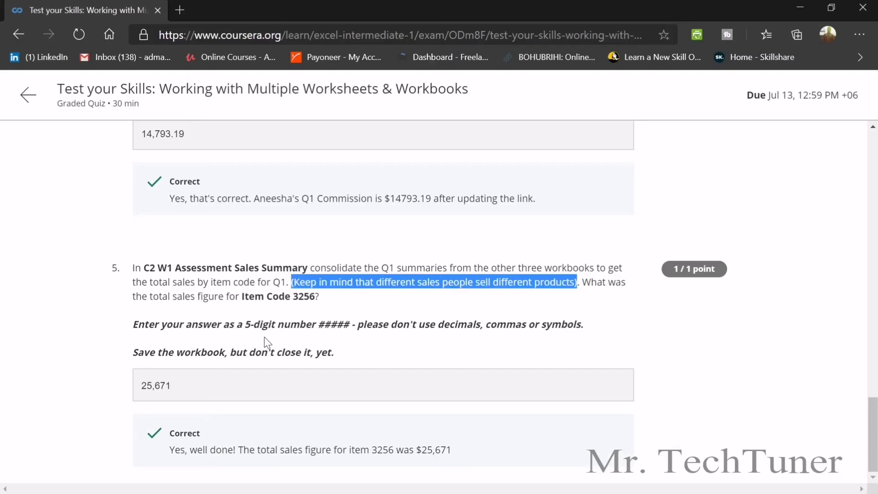
left_click(329, 305)
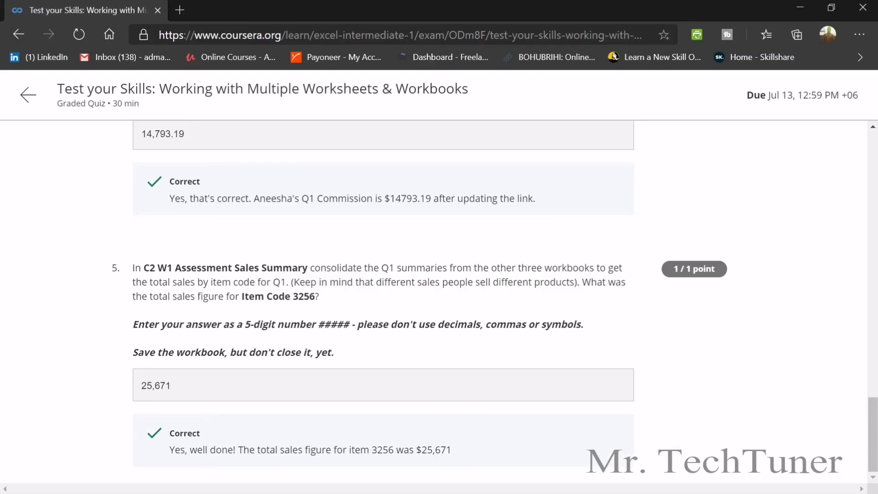
Return to the W1-Assessment-Sales-Summary workbook in Excel and look up the Sales figure for item code 3256 on Q1 Summary.
key("alt+Tab")
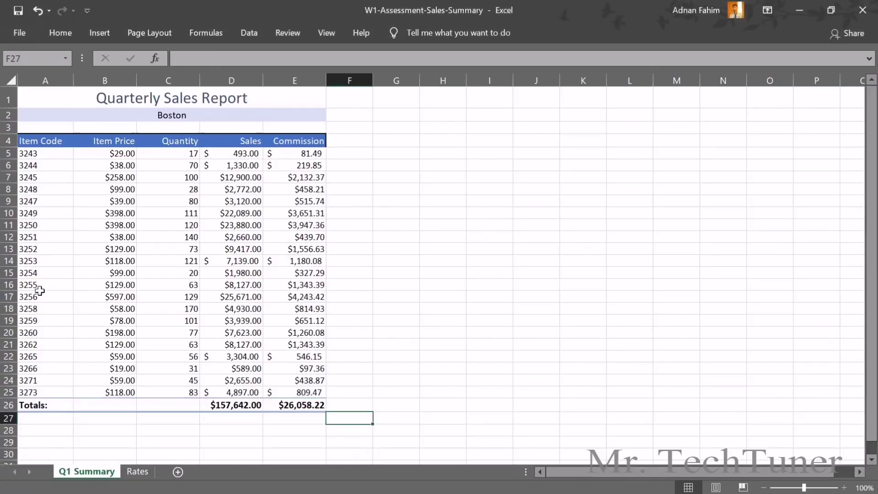
left_click(17, 298)
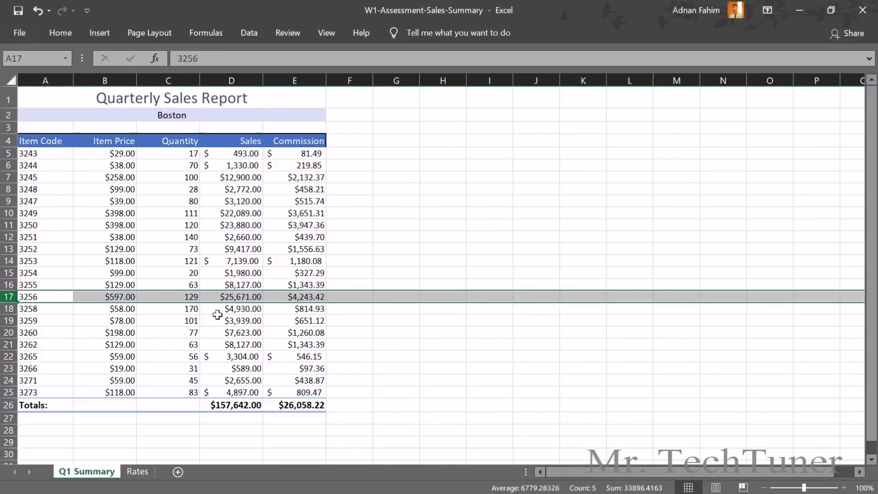
left_click(237, 296)
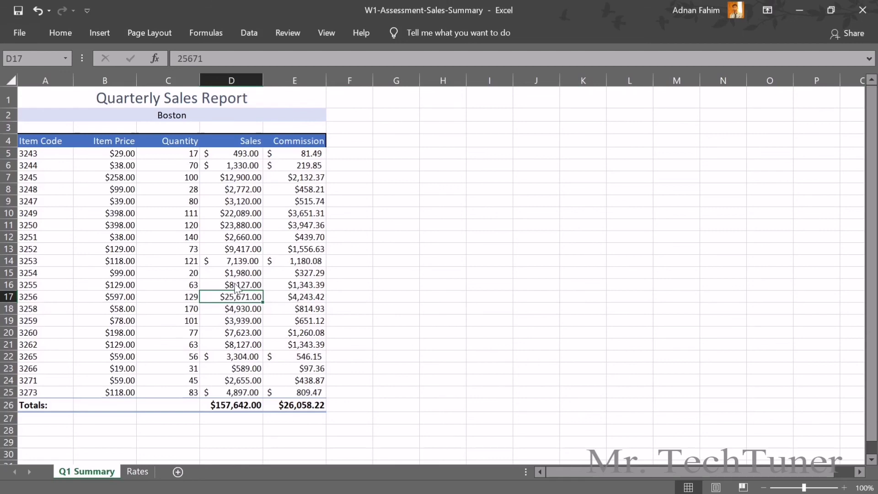
Switch back to the Coursera quiz, check question 5's answer against its number format instruction, and review the overall quiz grade.
key("alt+Tab")
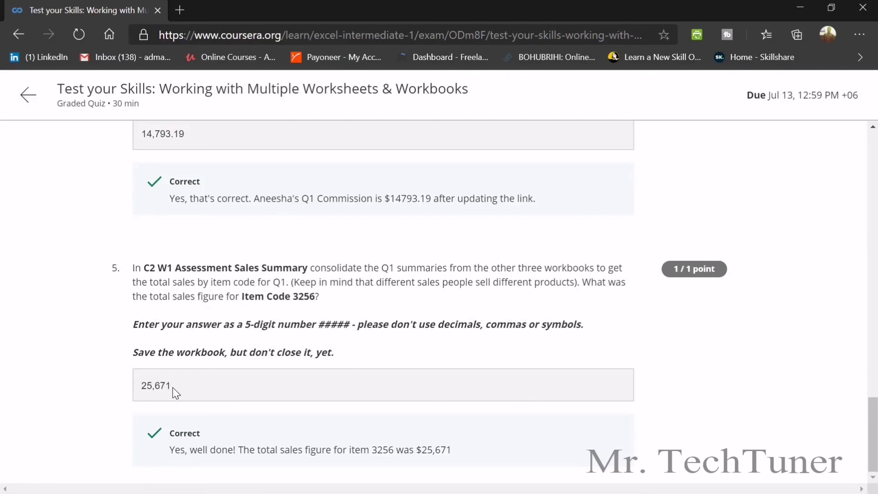
left_click_drag(357, 324, 586, 326)
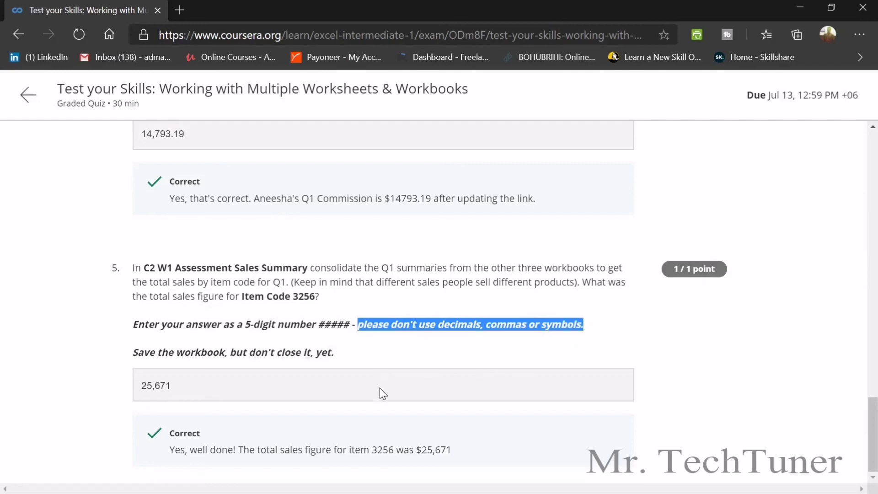
scroll(383, 385, "up", 20)
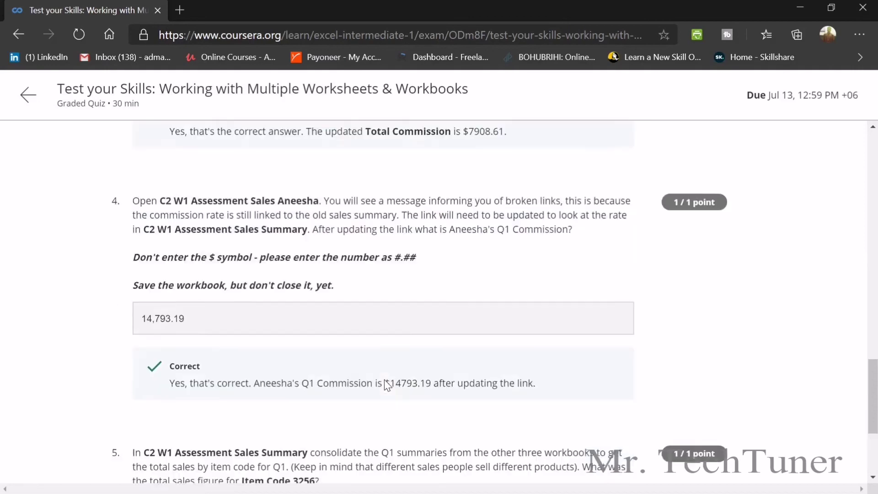
scroll(386, 385, "up", 1)
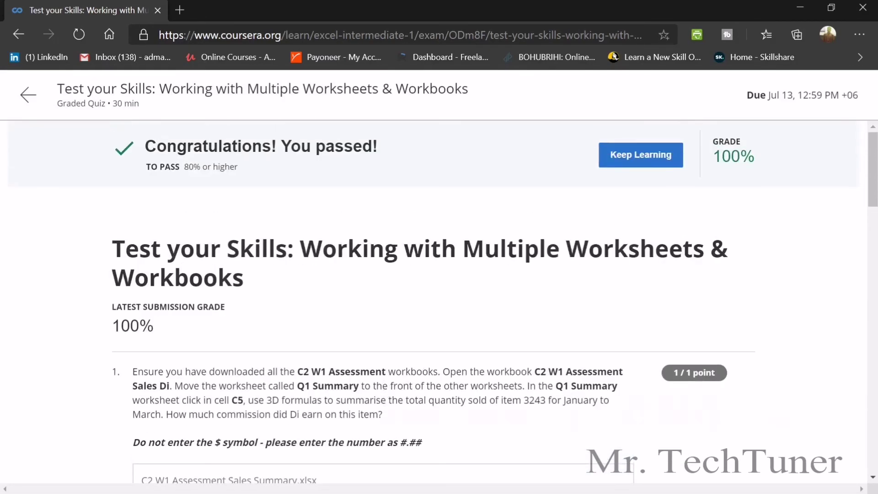